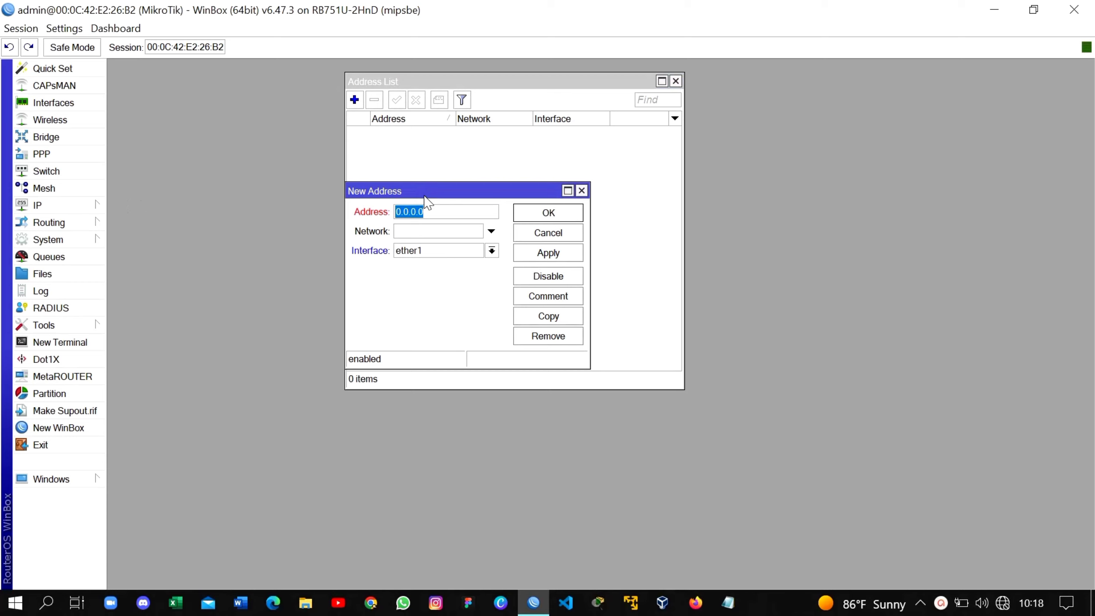
Add the IP address 192.168.88.254/24 on interface ether3 and close its entry.
left_click_drag(424, 193, 476, 172)
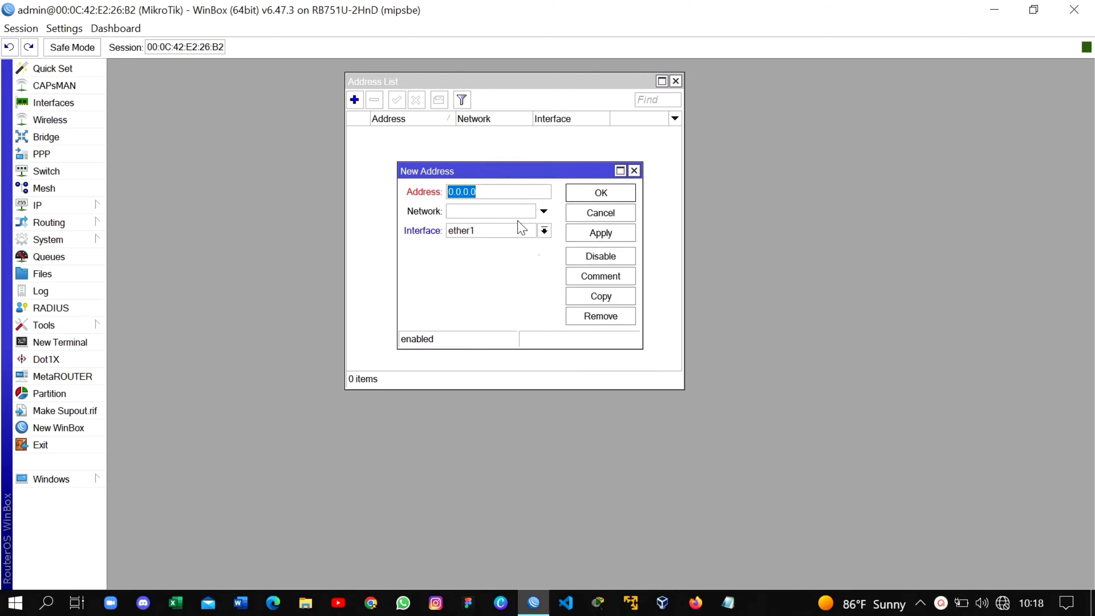
type("192.168.88.254/24")
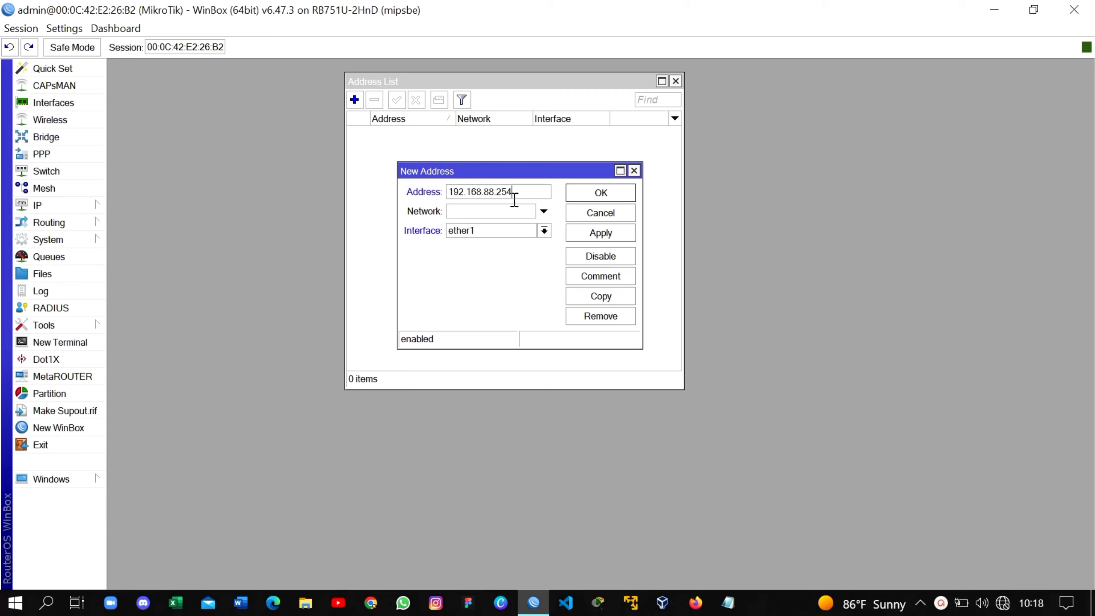
left_click(544, 231)
left_click(542, 271)
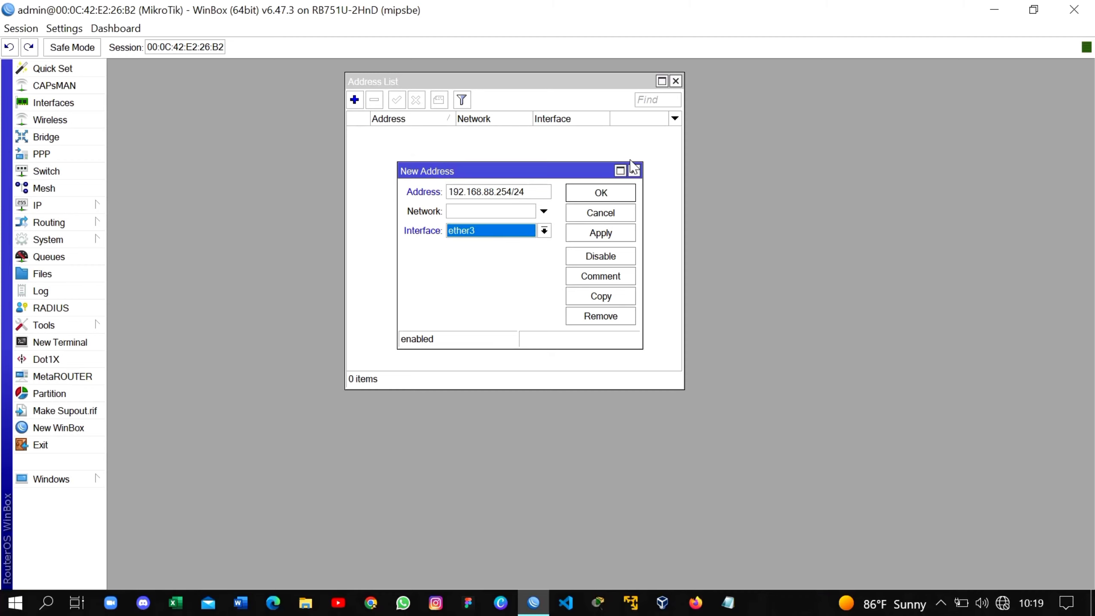
left_click(617, 236)
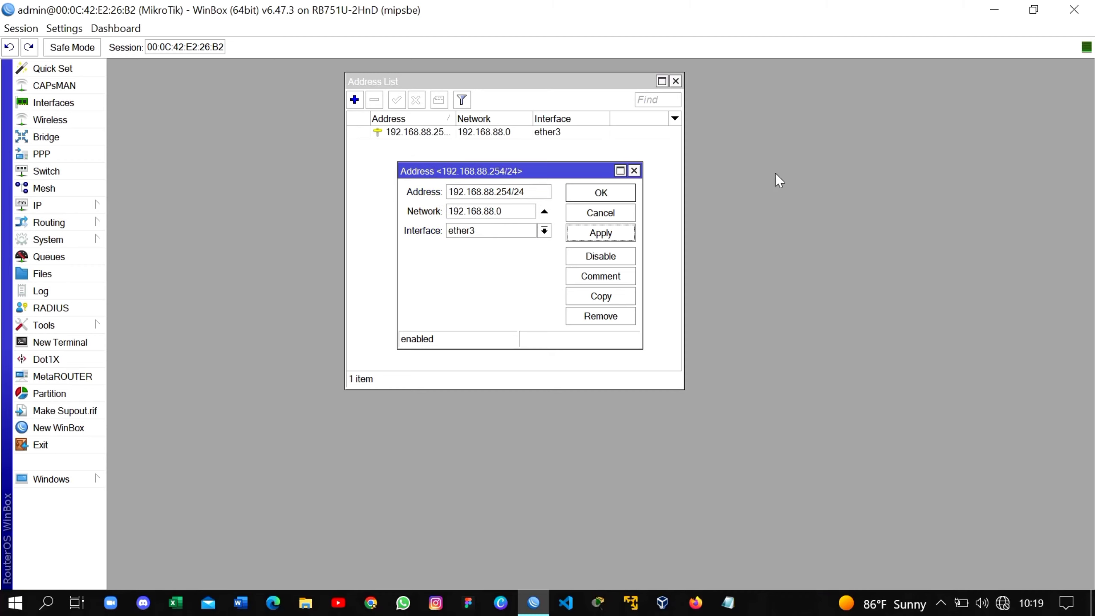
left_click(634, 171)
Add a new IP address 192.128.1.1/24 on interface ether4 to the address list.
left_click(355, 100)
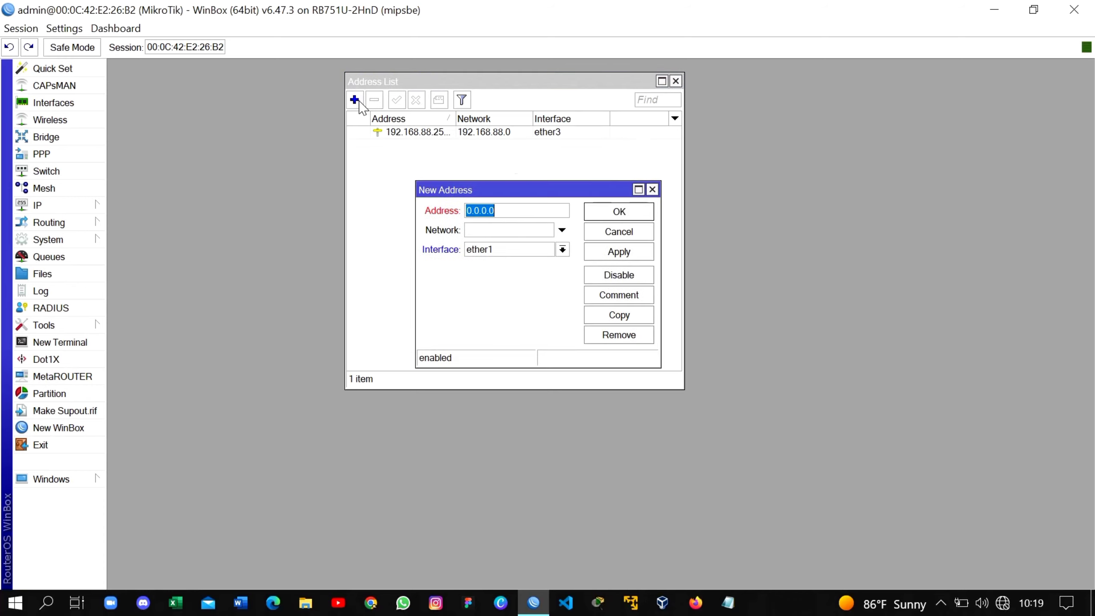
key("BackSpace")
type("192.128.1.1")
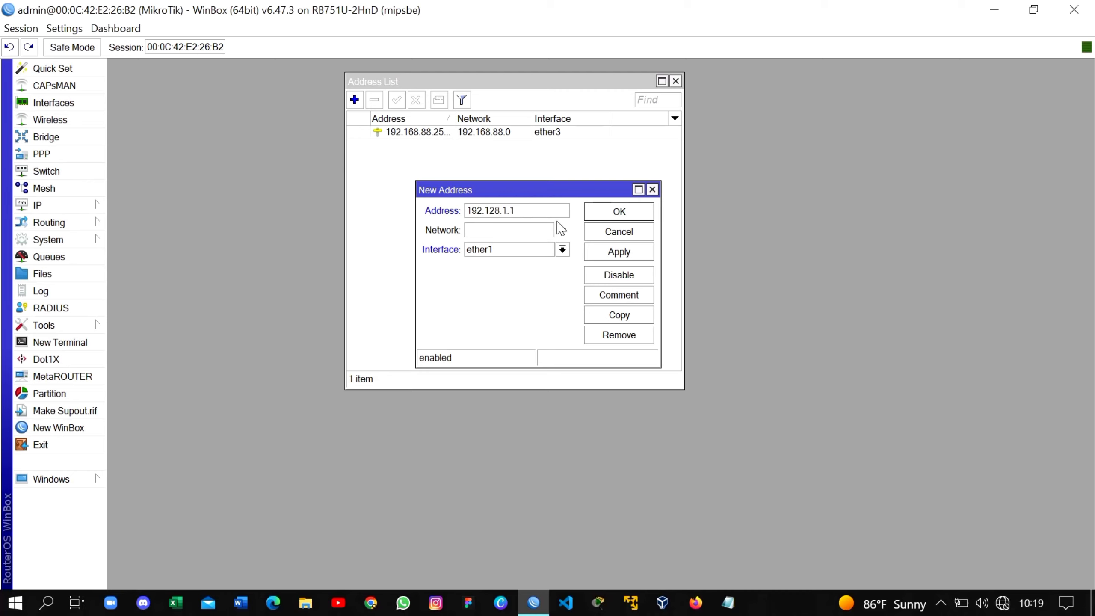
type("/24")
left_click(563, 250)
left_click(562, 252)
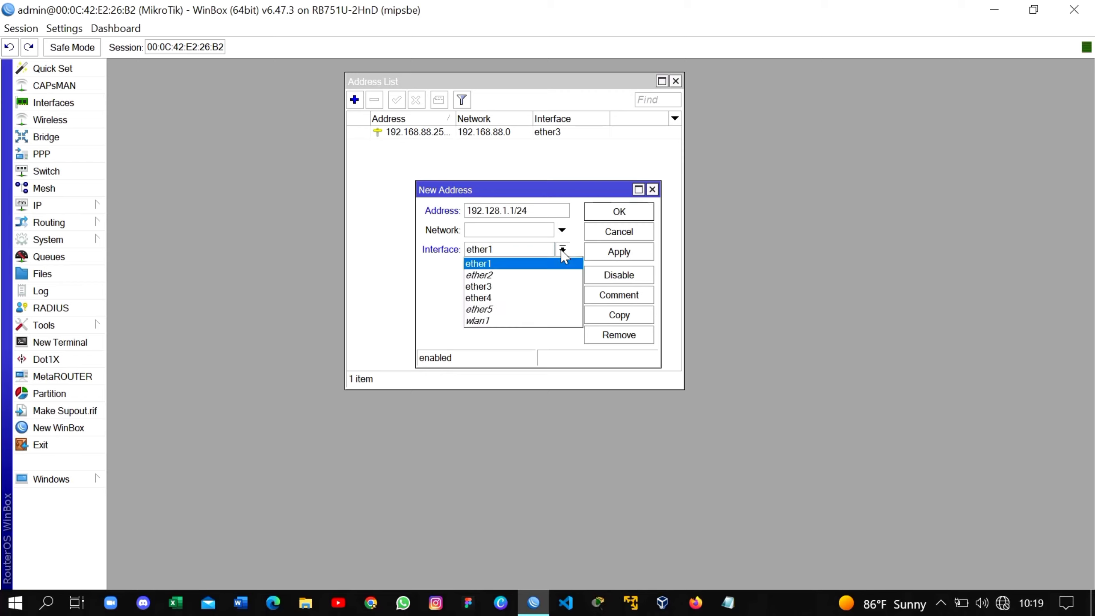
left_click(562, 251)
left_click(563, 251)
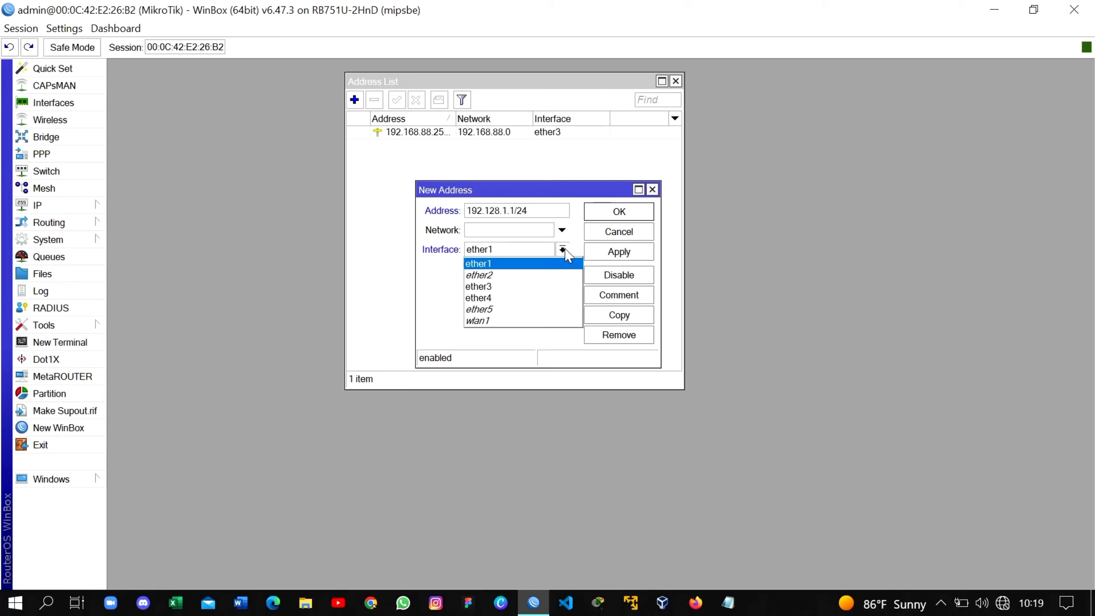
left_click(559, 305)
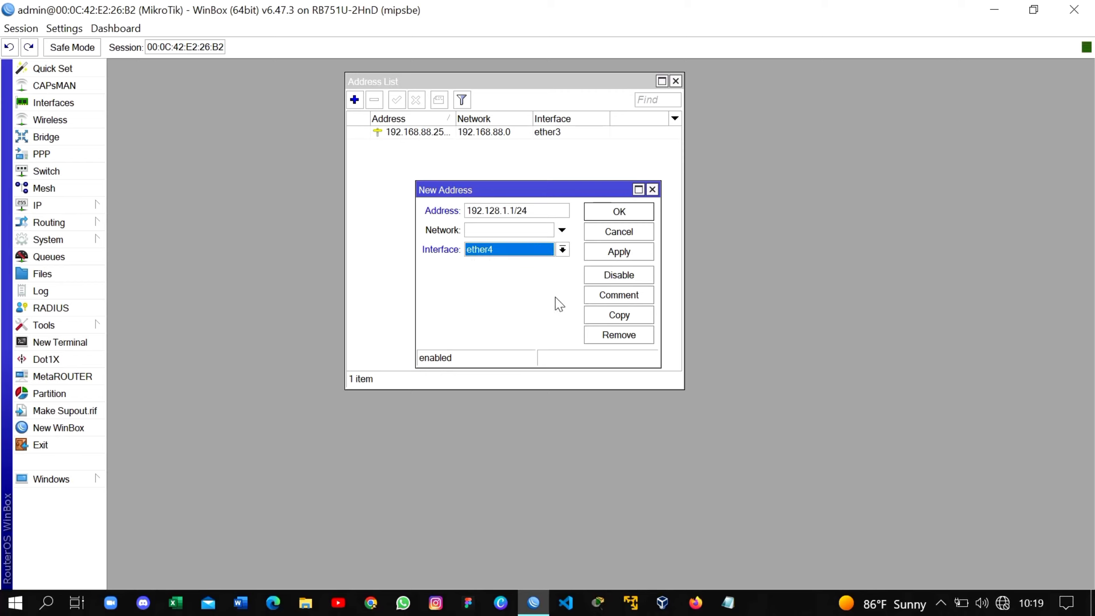
left_click(619, 252)
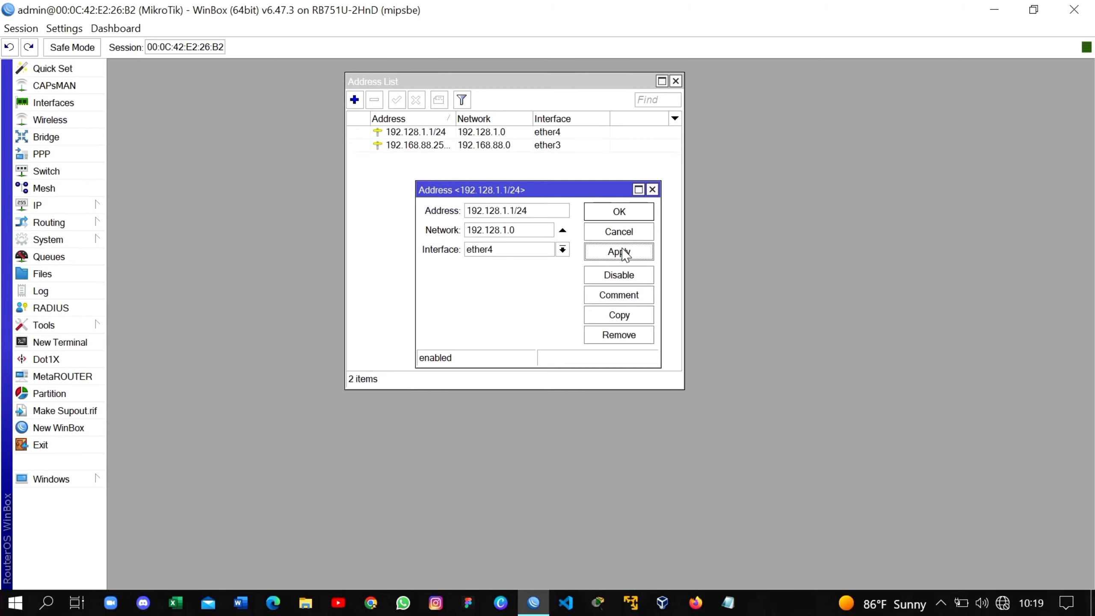
left_click(627, 220)
Add a new IP address 192.128.2.1/24 on the wireless interface wlan1 to the address list.
left_click(354, 100)
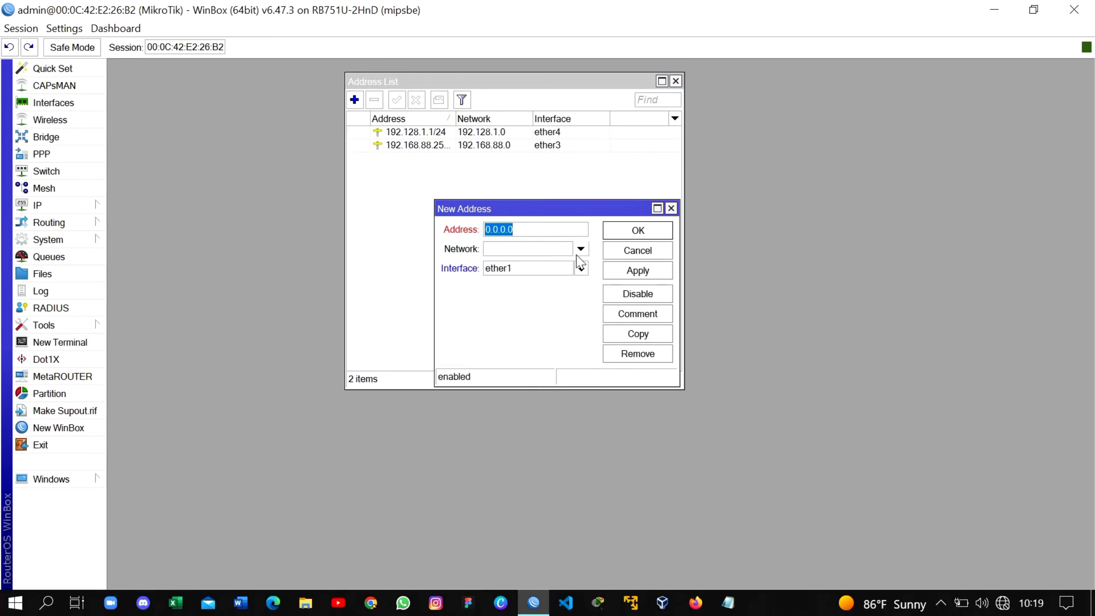
type("192.1")
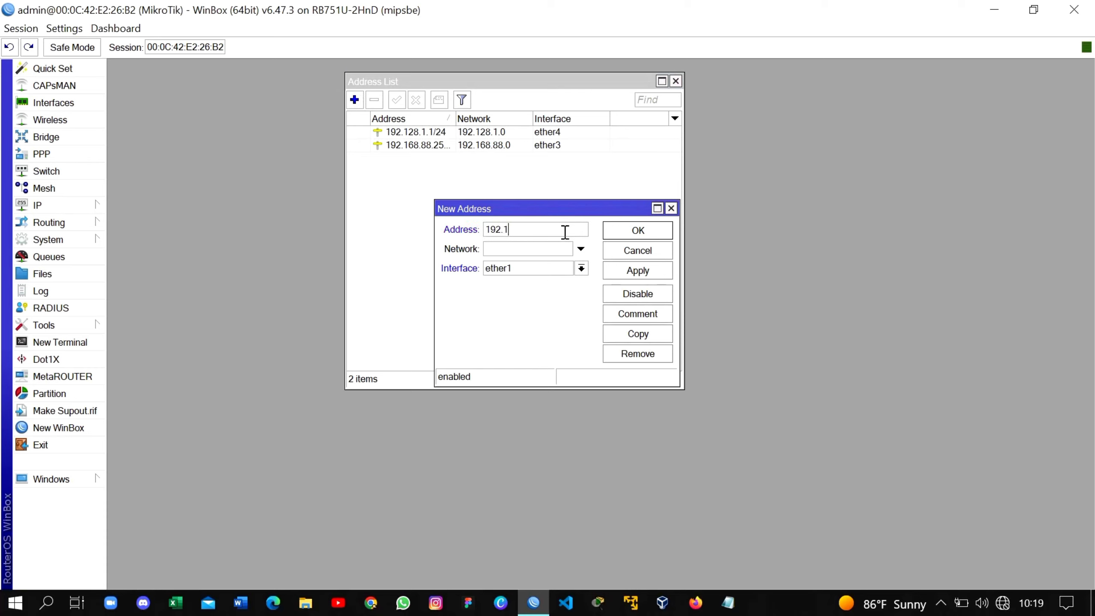
type("28.2.")
key("Tab")
key("Tab")
left_click(580, 272)
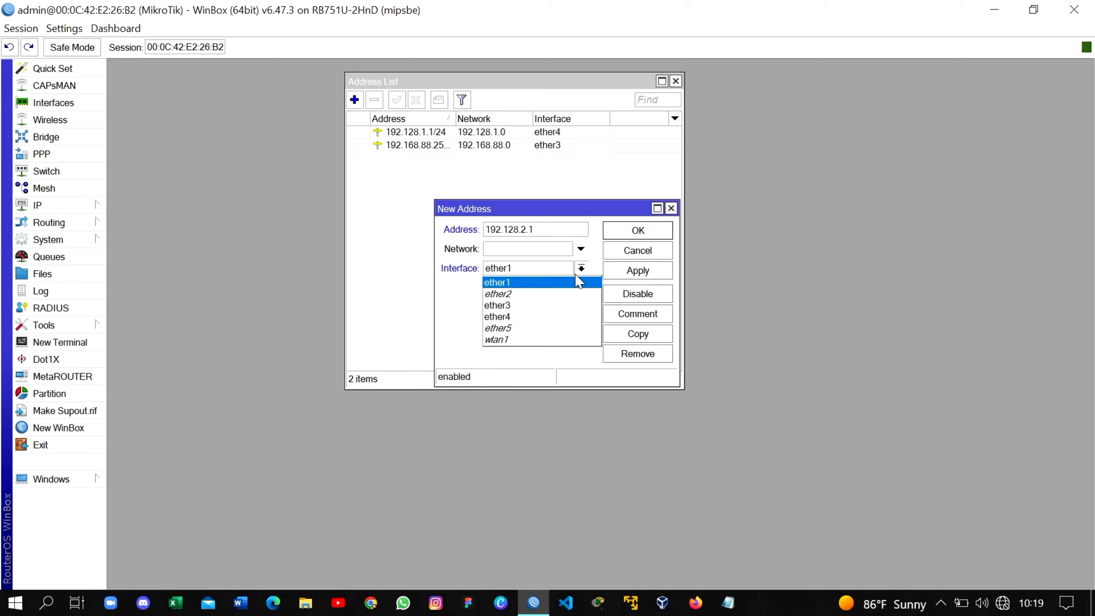
left_click(557, 227)
left_click(556, 227)
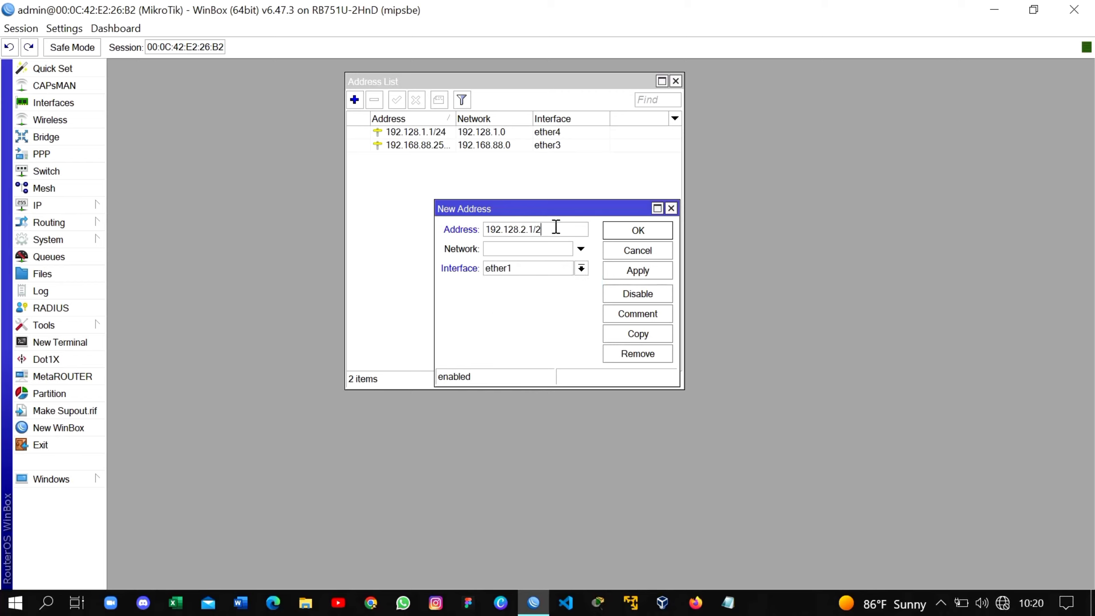
left_click(581, 268)
left_click(562, 341)
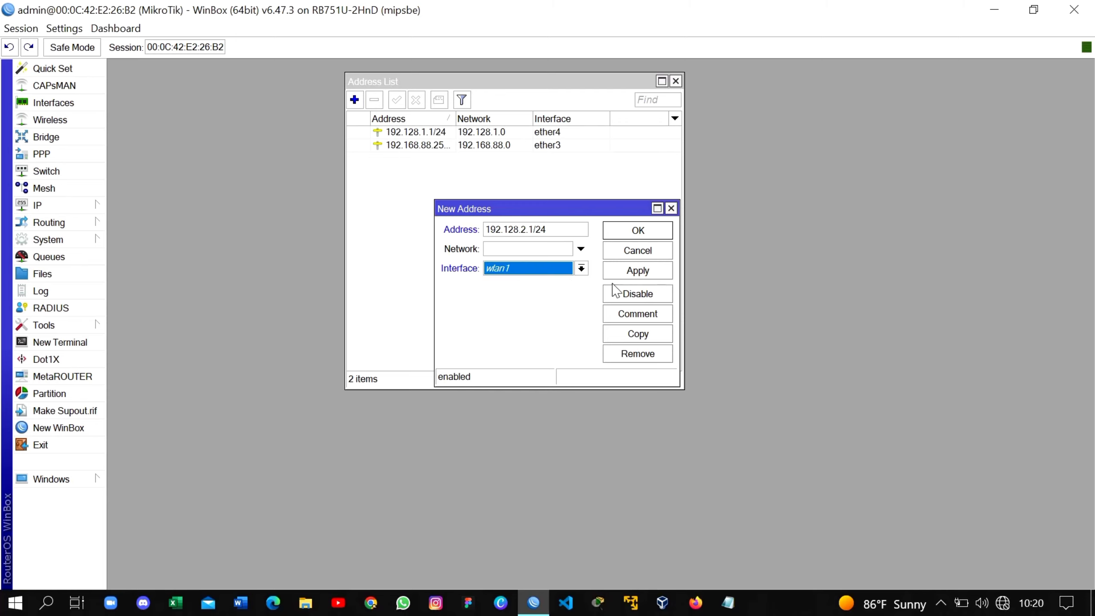
left_click(647, 272)
left_click(646, 231)
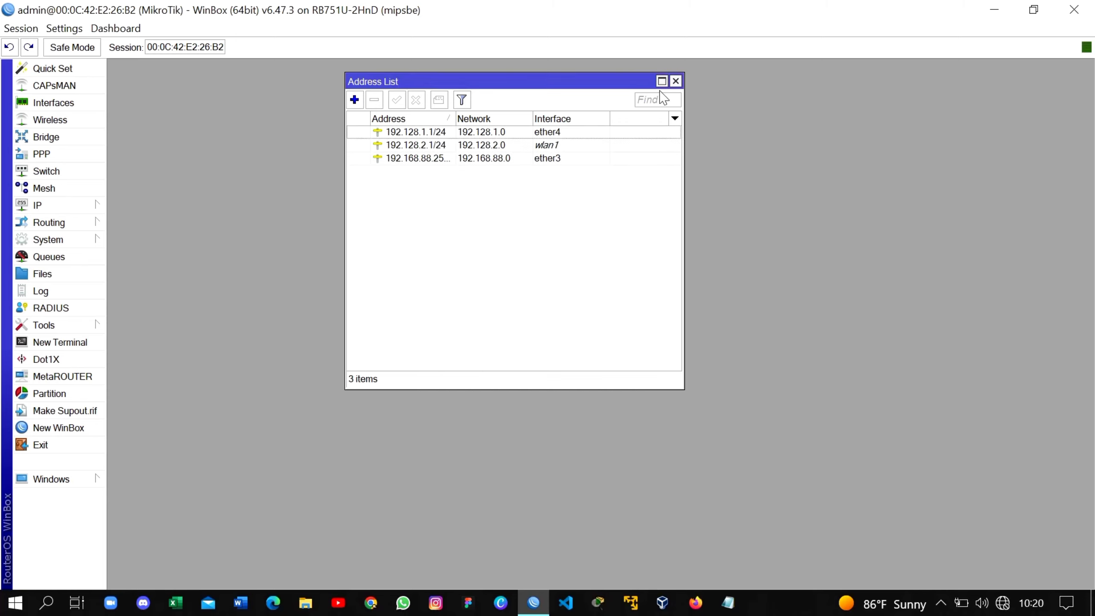
Close the address list and the two leftover blank new-address forms.
left_click(675, 82)
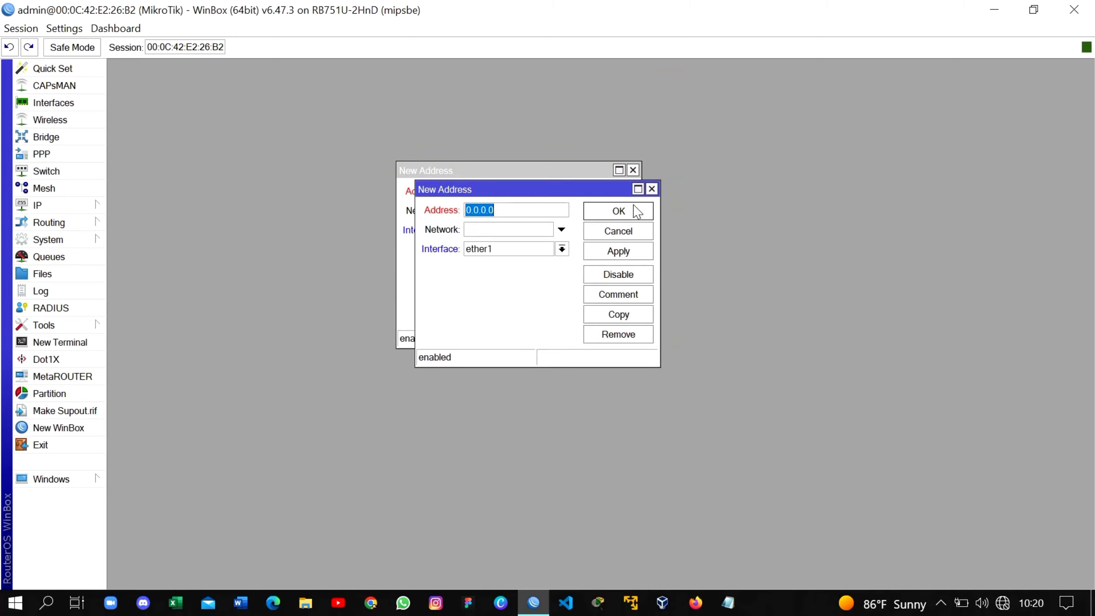
left_click(651, 189)
left_click(633, 171)
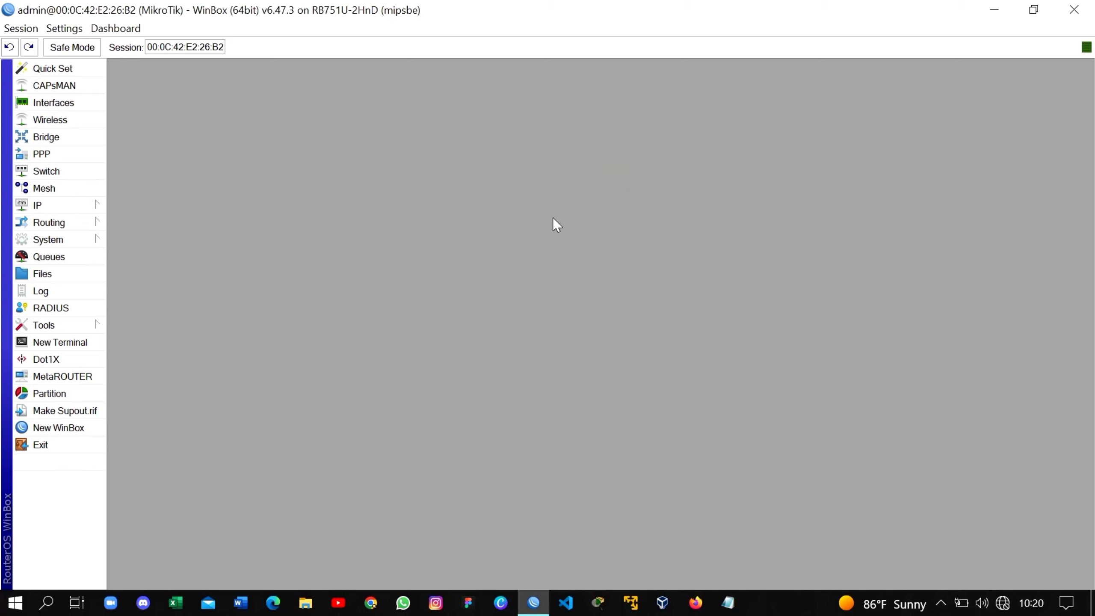
Reopen the IP address list to check its address and interface assignments, and close it.
left_click(48, 205)
left_click(152, 199)
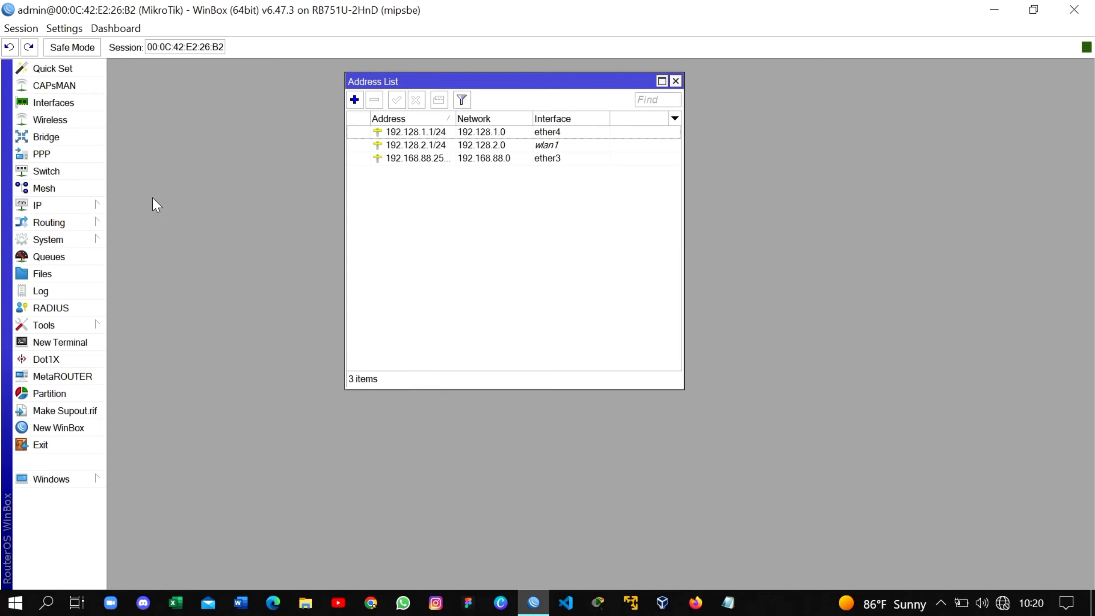
left_click(675, 81)
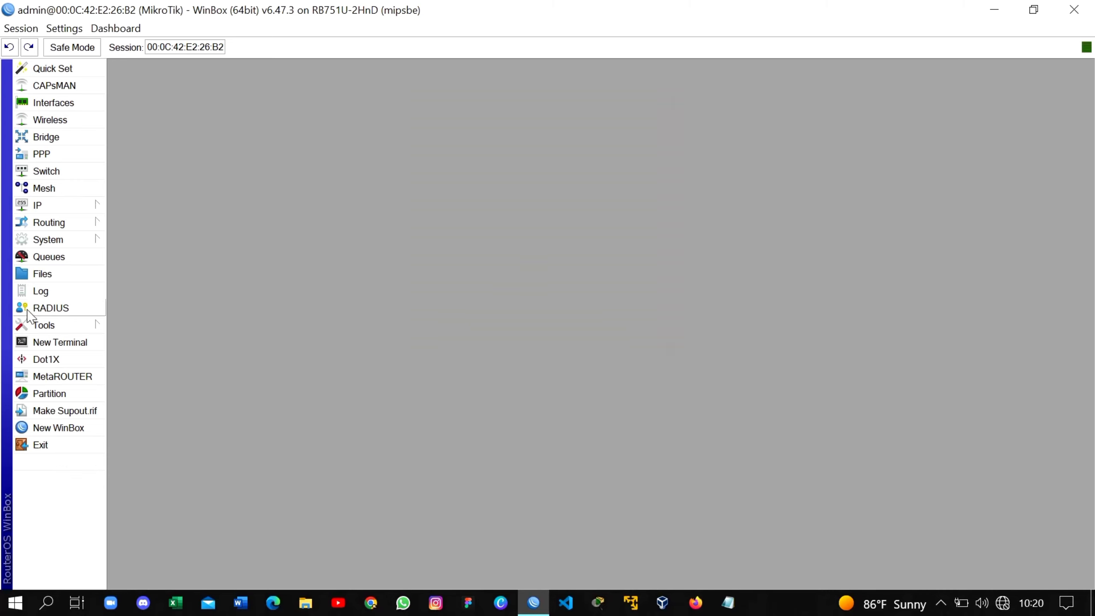
Set the router's DNS servers to 202.61.100.10 and 202.61.100.11 and apply the settings.
left_click(77, 211)
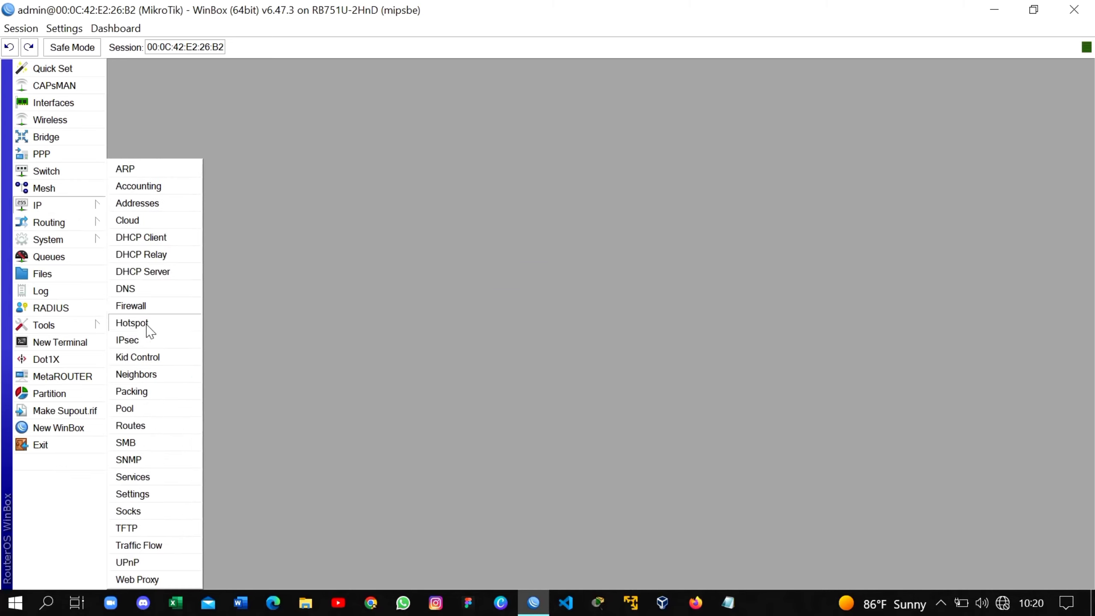
left_click(148, 290)
left_click(647, 201)
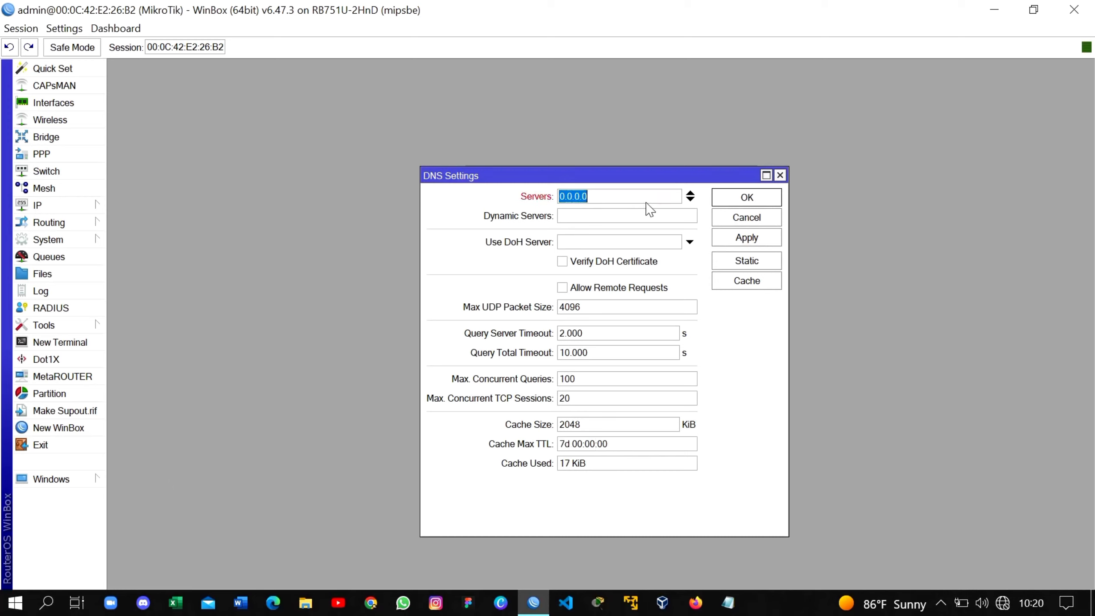
type("202.61.10010")
double_click(640, 203)
left_click(690, 199)
left_click(616, 215)
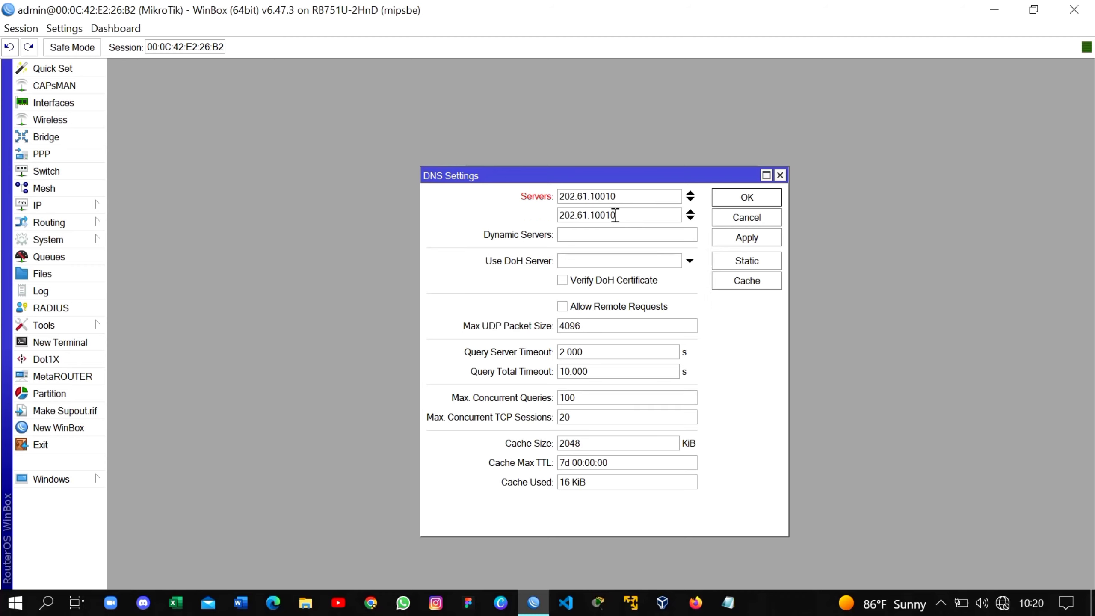
left_click(610, 196)
type(".")
left_click(608, 215)
type(".")
left_click(660, 214)
key("BackSpace")
type("1")
left_click(746, 238)
left_click(752, 201)
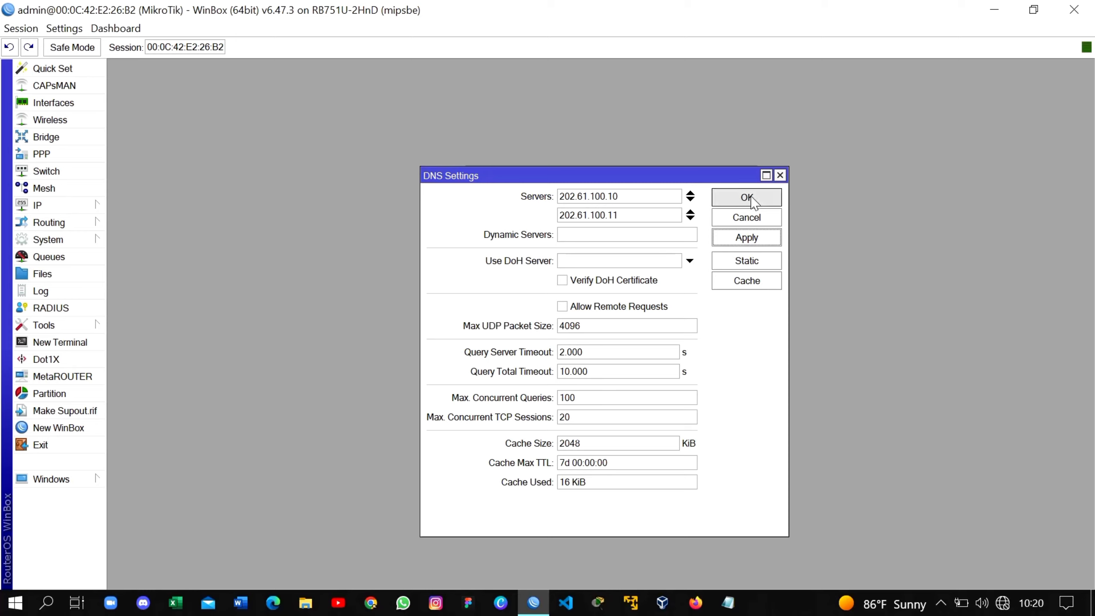
Run DHCP Setup on interface ether4, accepting the proposed network, gateway, address pool, DNS servers and 00:10:00 lease time.
left_click(98, 210)
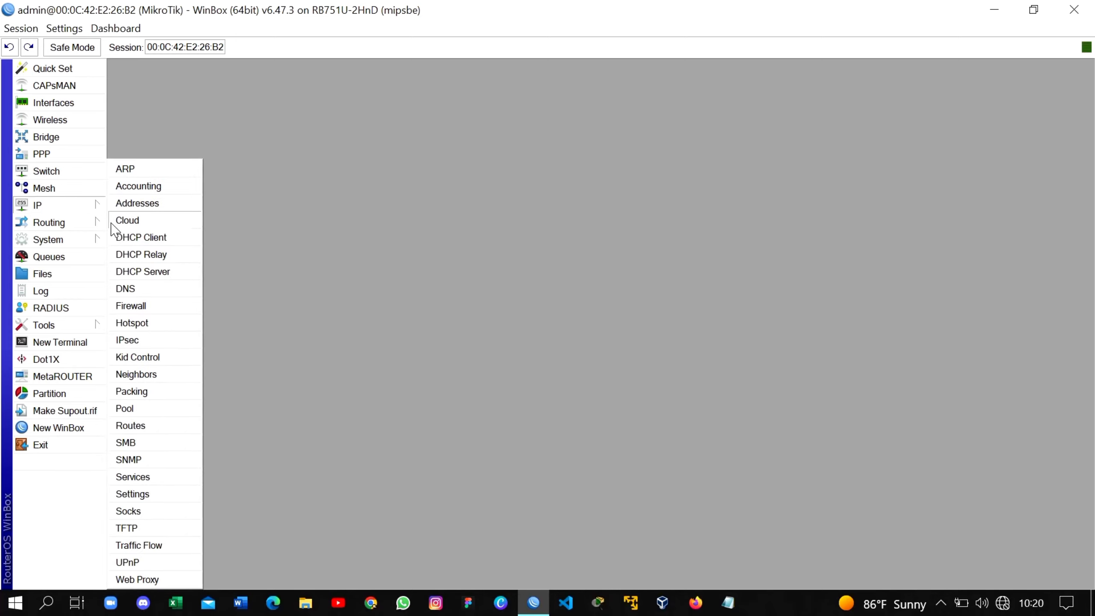
left_click(134, 272)
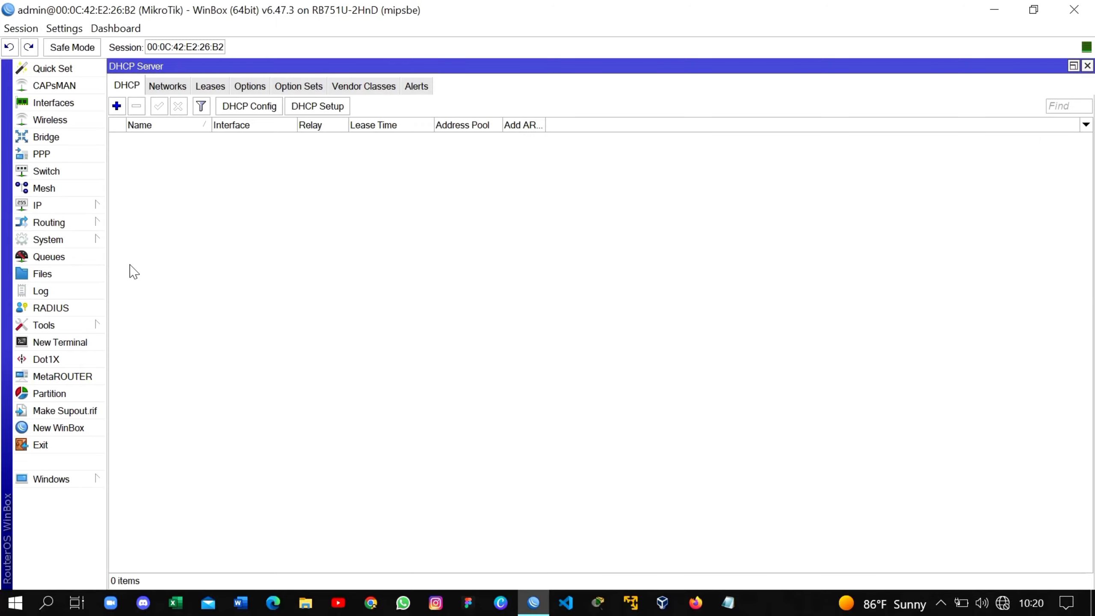
left_click(333, 108)
left_click(657, 257)
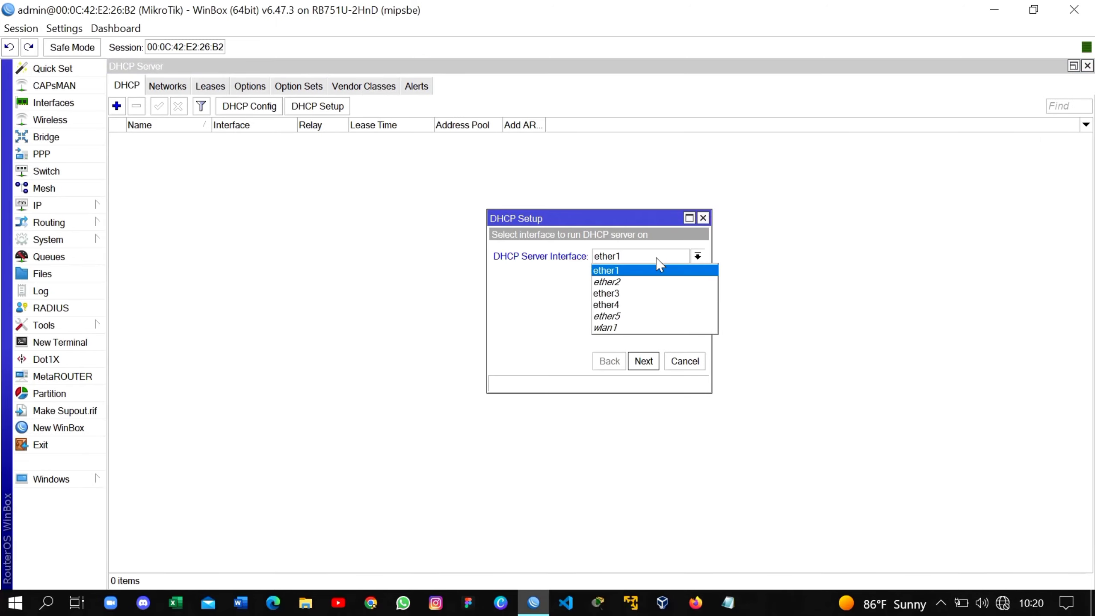
left_click(648, 304)
left_click(642, 361)
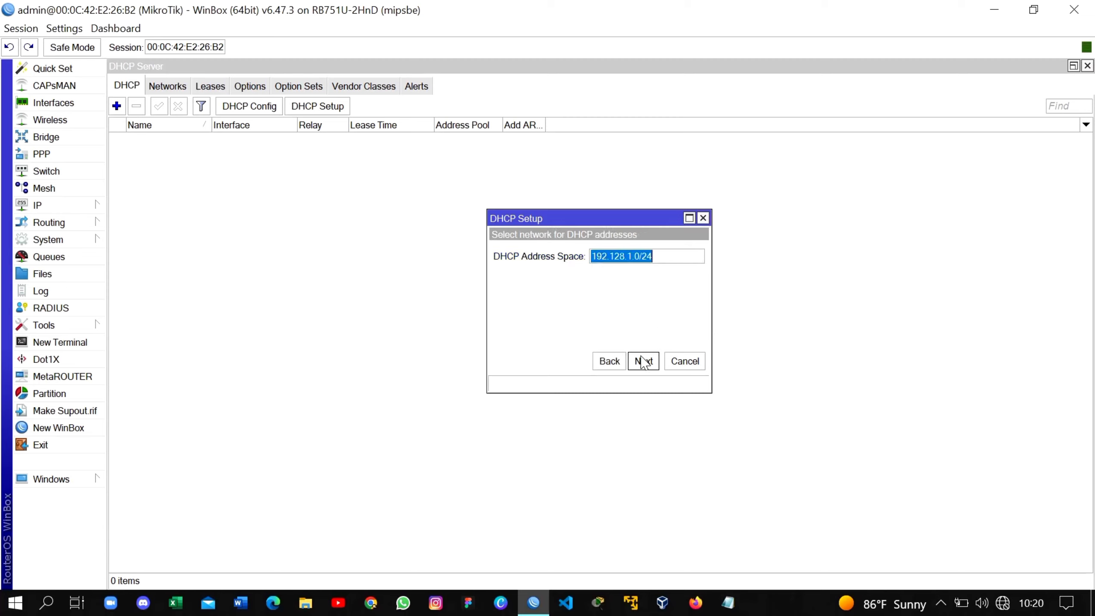
left_click(644, 361)
left_click(644, 362)
left_click(644, 362)
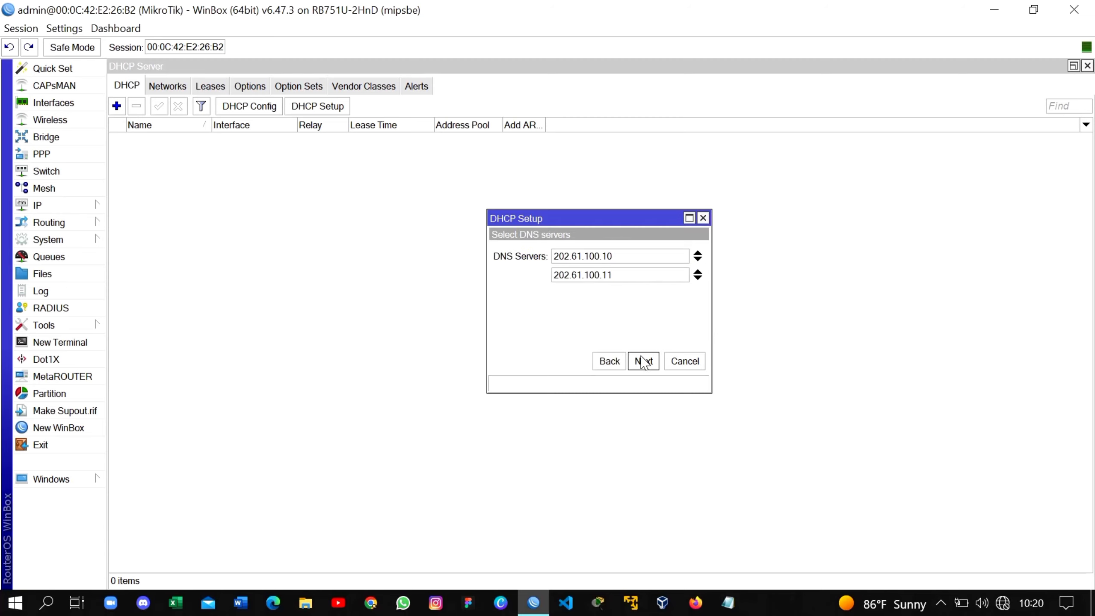
left_click(643, 362)
left_click(644, 362)
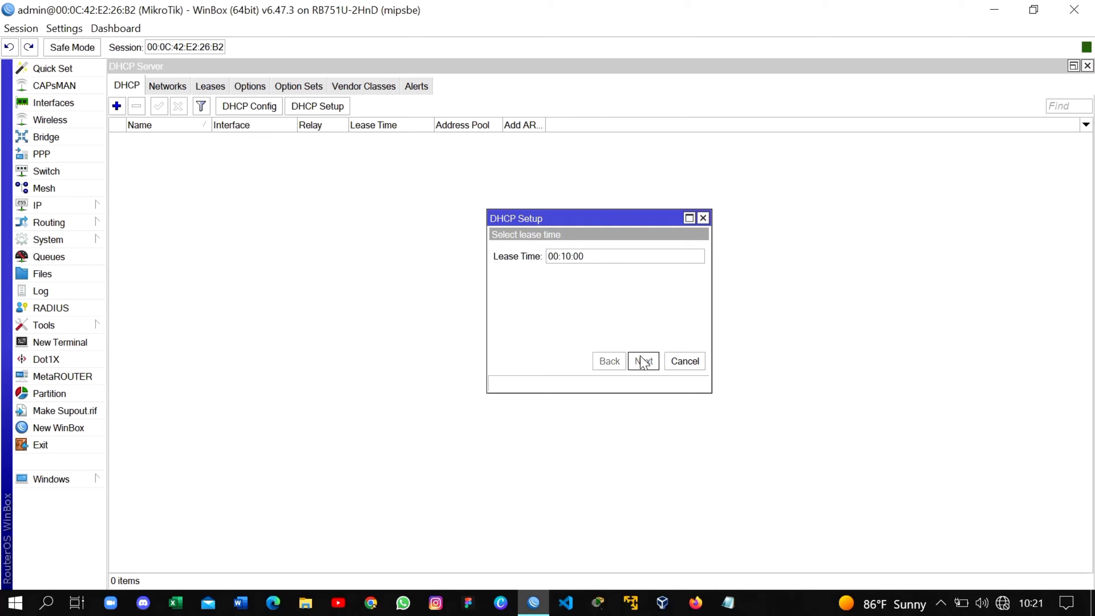
left_click(610, 319)
Run DHCP Setup on interface wlan1, accepting all of the proposed network, gateway, pool, DNS and lease values.
left_click(338, 108)
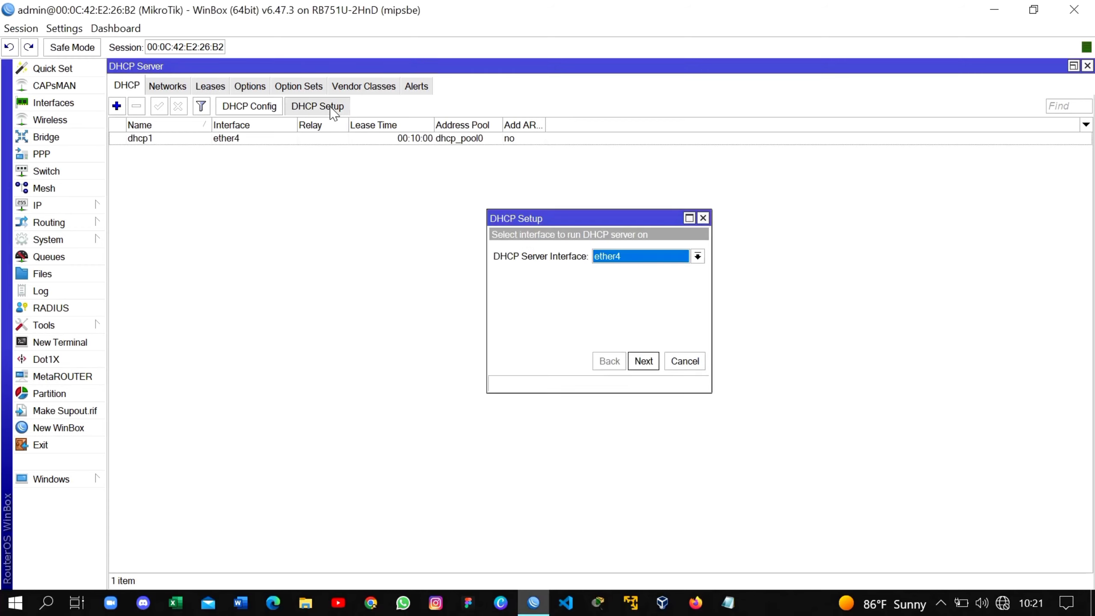
left_click(642, 260)
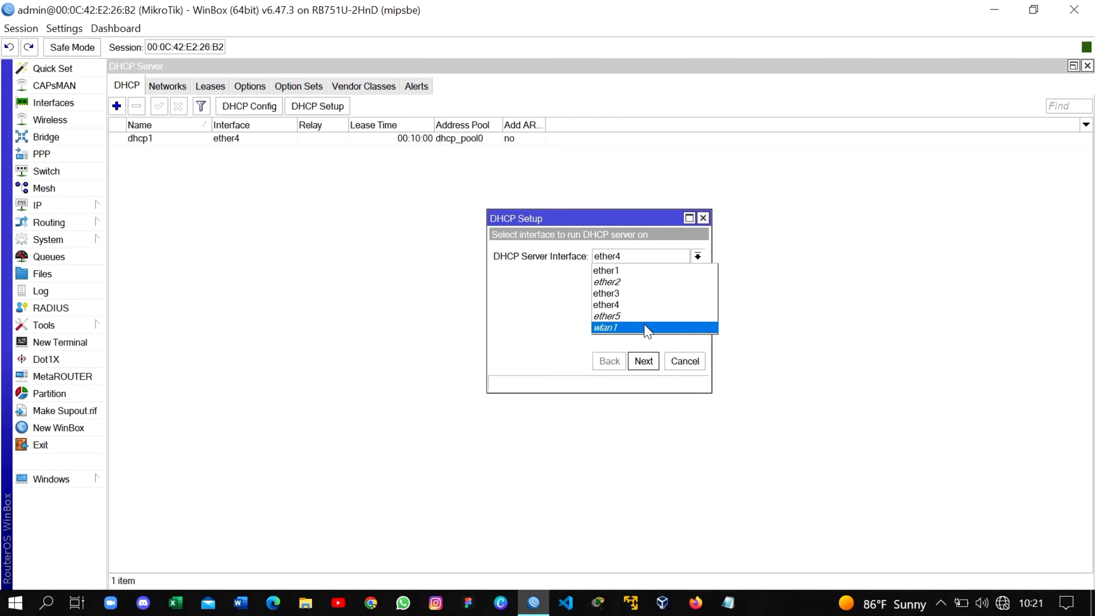
left_click(646, 328)
left_click(644, 361)
left_click(643, 361)
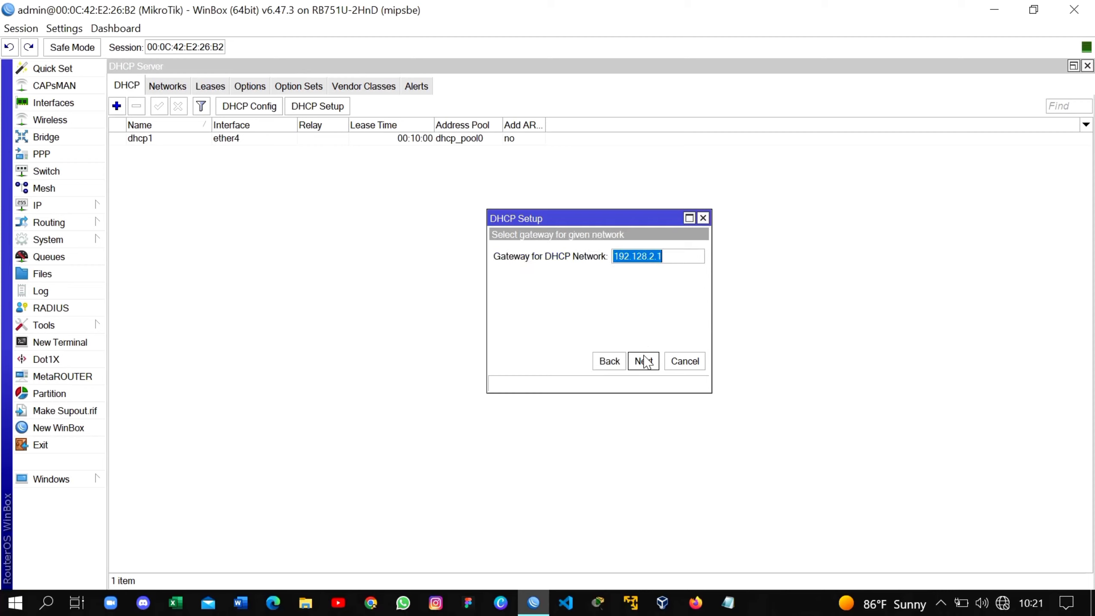
left_click(644, 361)
left_click(643, 361)
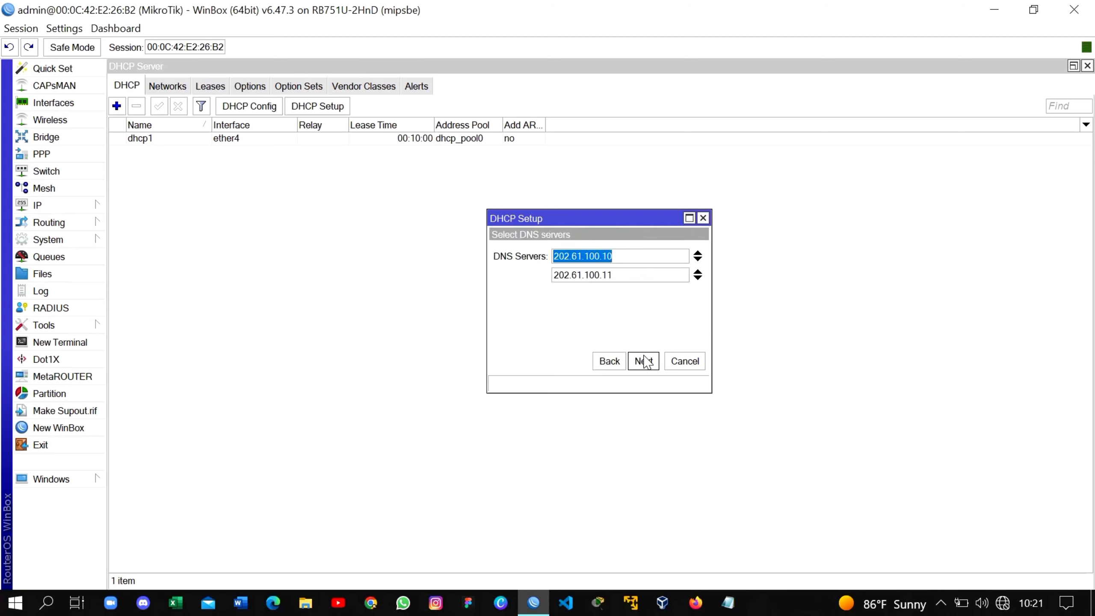
left_click(643, 361)
left_click(644, 360)
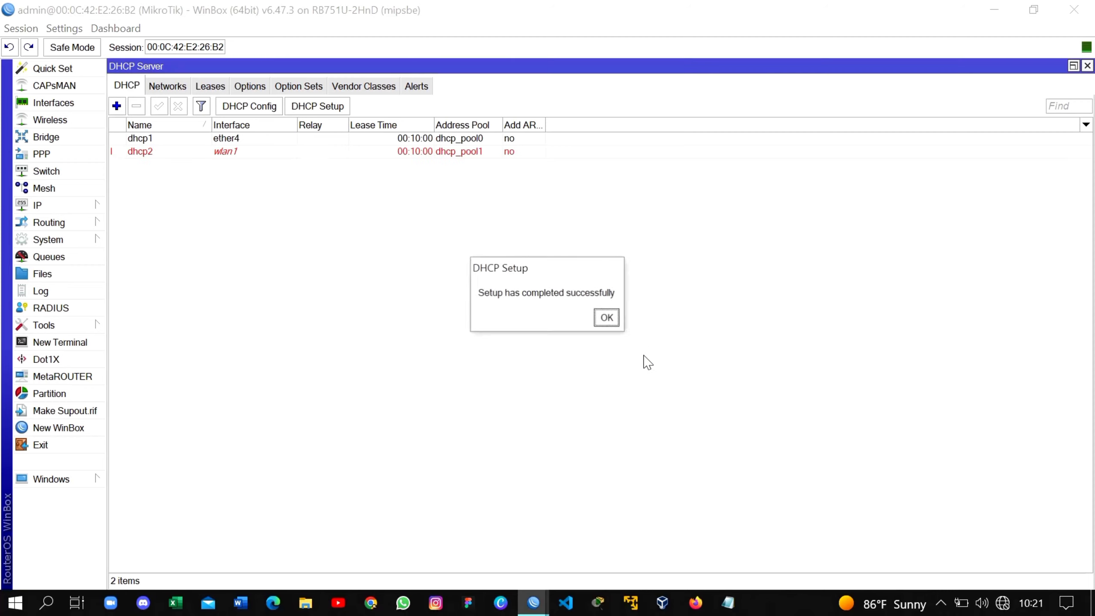
Dismiss the DHCP Setup completion notice for wlan1 and close the DHCP Server window.
left_click(610, 314)
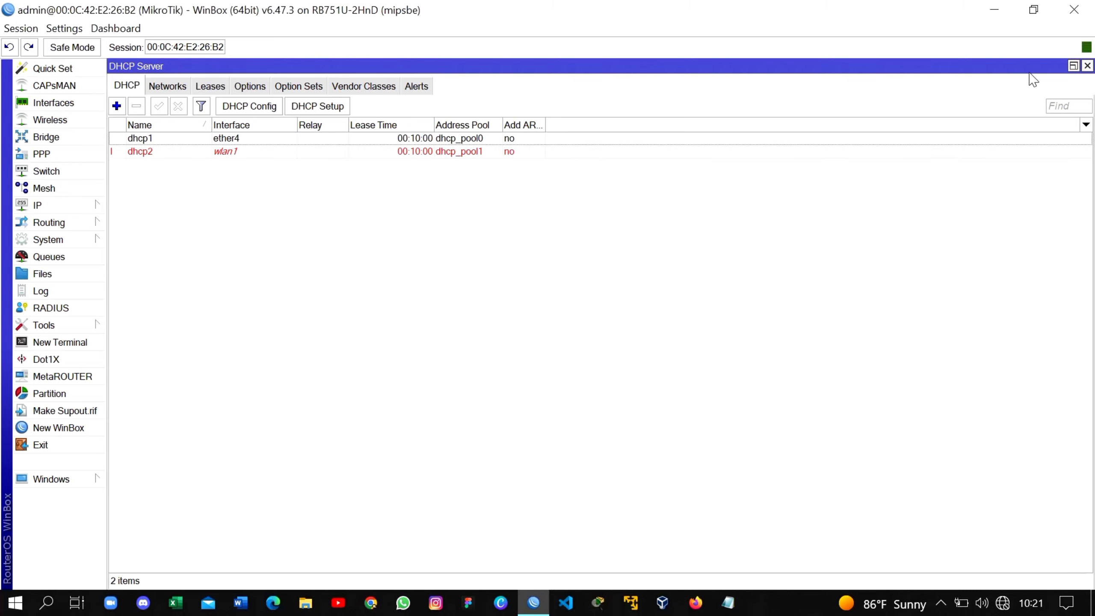
left_click(1087, 66)
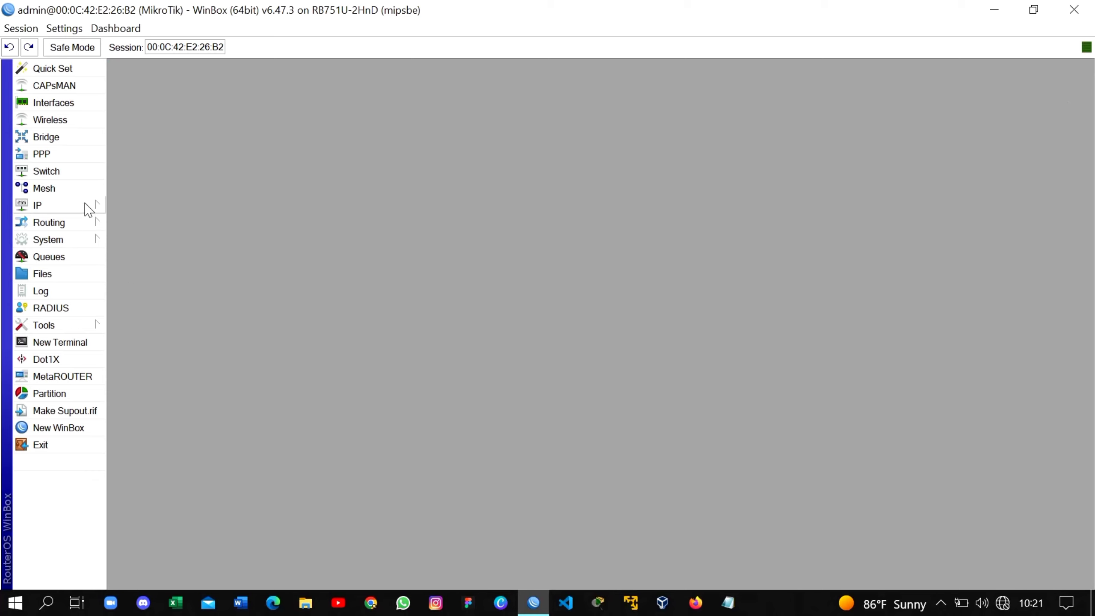
Start a new firewall NAT rule in the srcnat chain with ether3 as the outgoing interface.
left_click(89, 210)
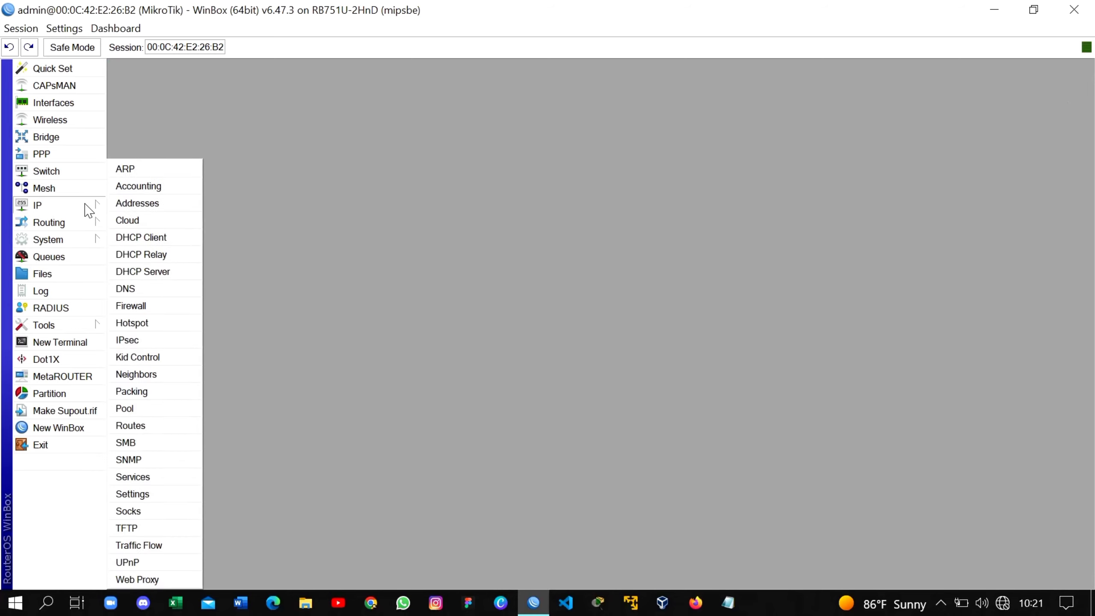
left_click(169, 306)
left_click(185, 108)
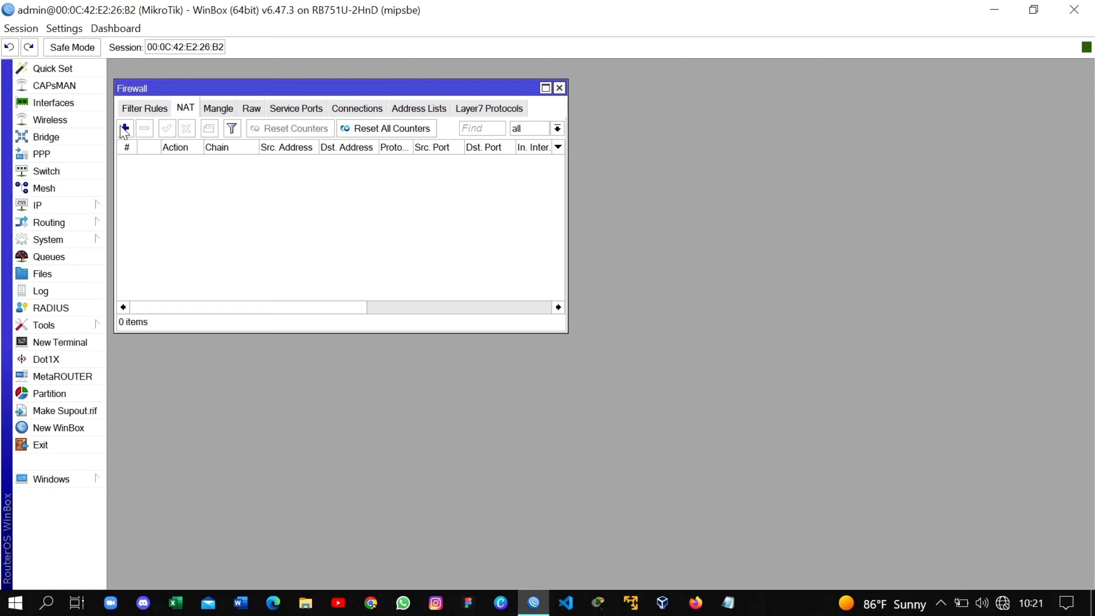
left_click(125, 128)
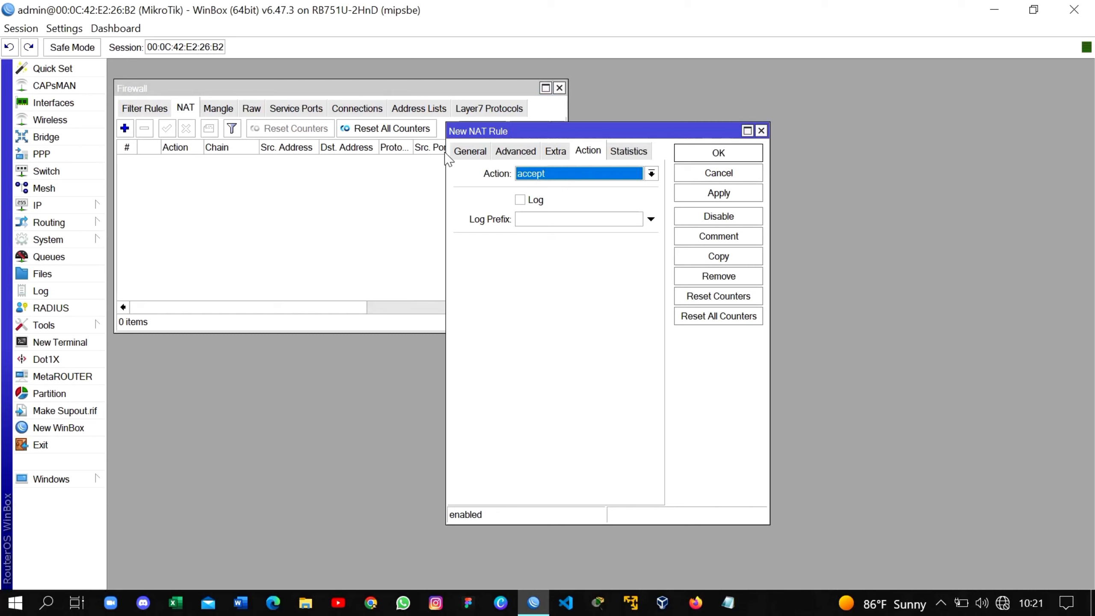
left_click(470, 152)
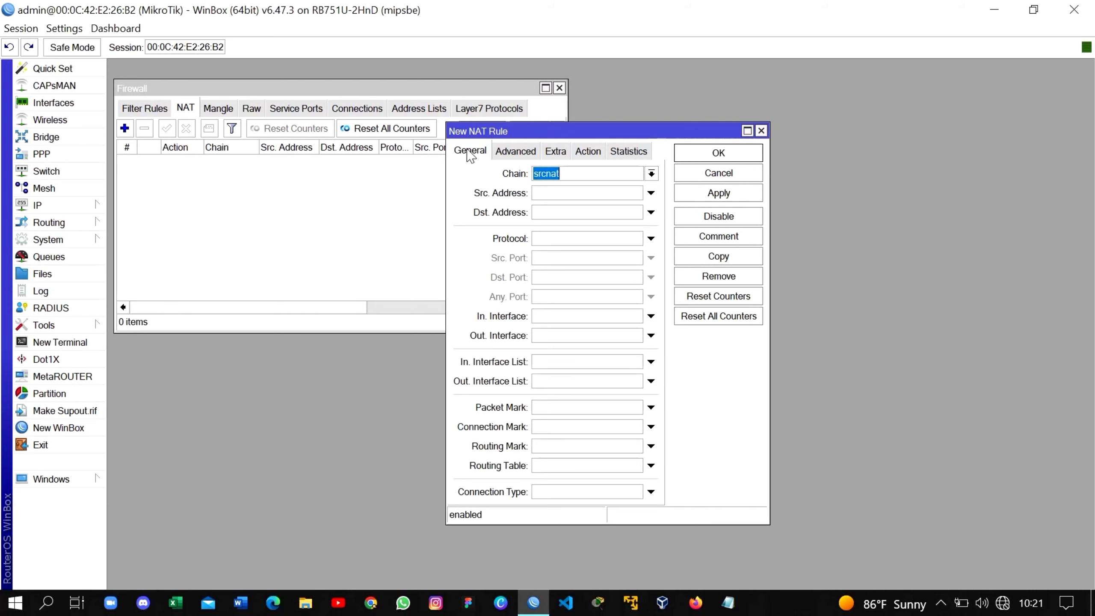
left_click(636, 339)
left_click(635, 336)
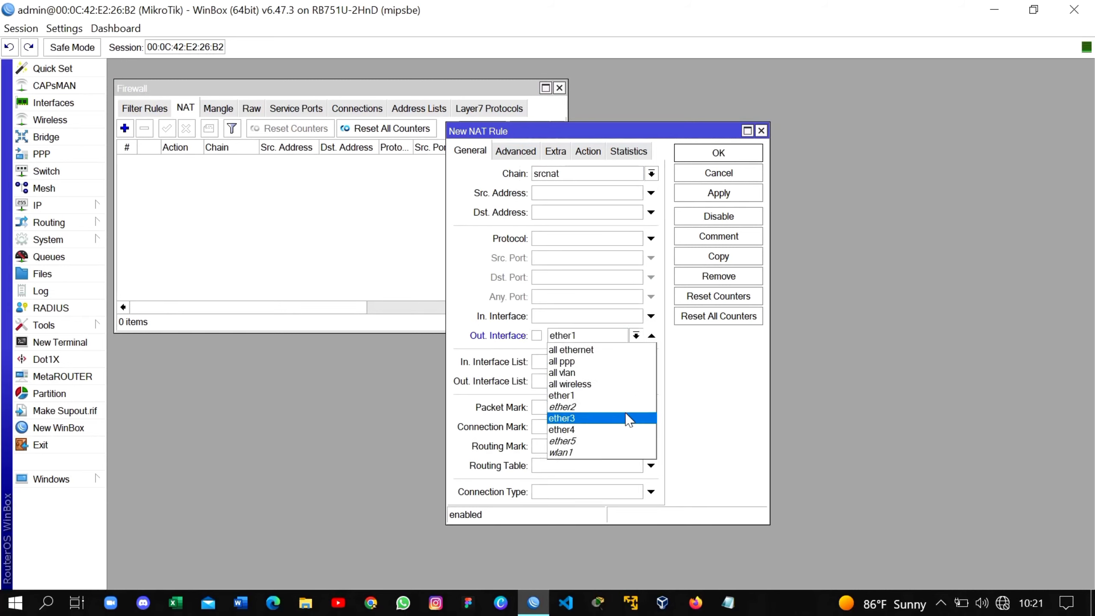
left_click(626, 419)
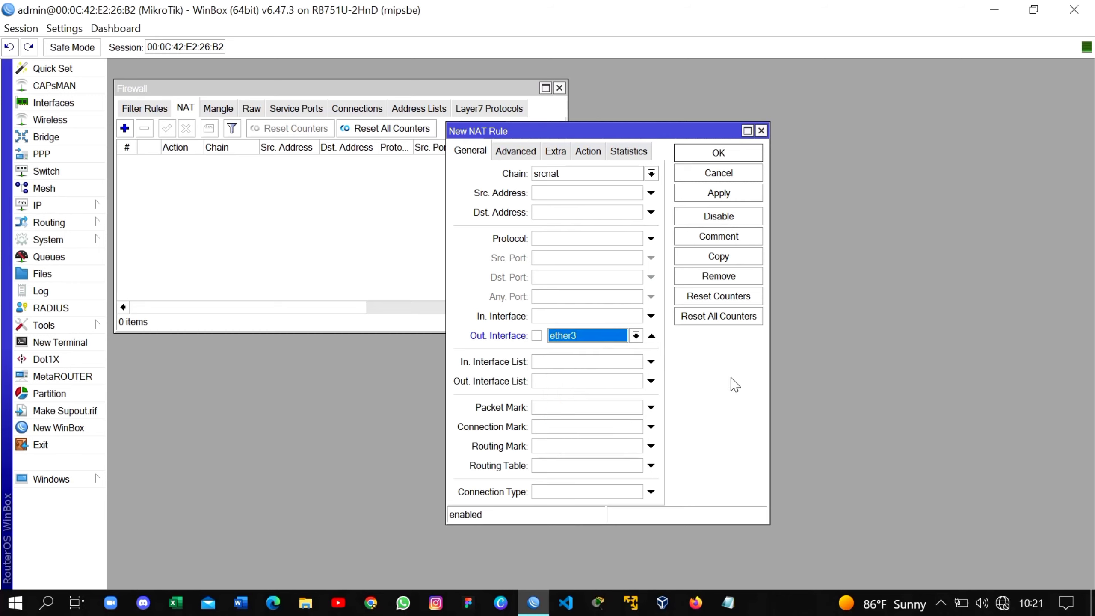
Set the new NAT rule's action to masquerade, then apply and save the rule.
left_click(586, 154)
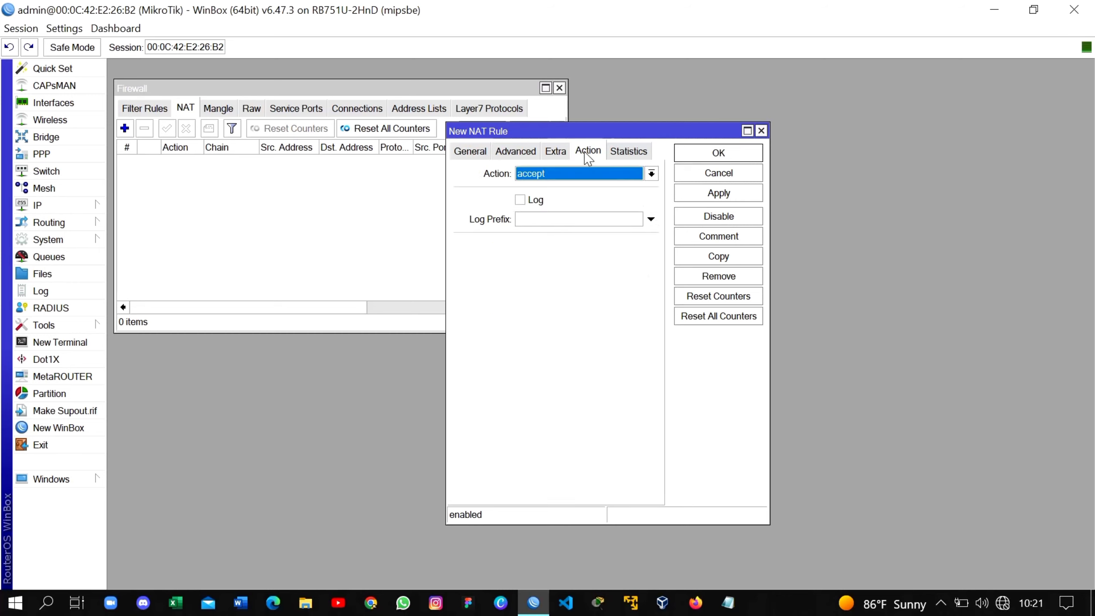
left_click(634, 177)
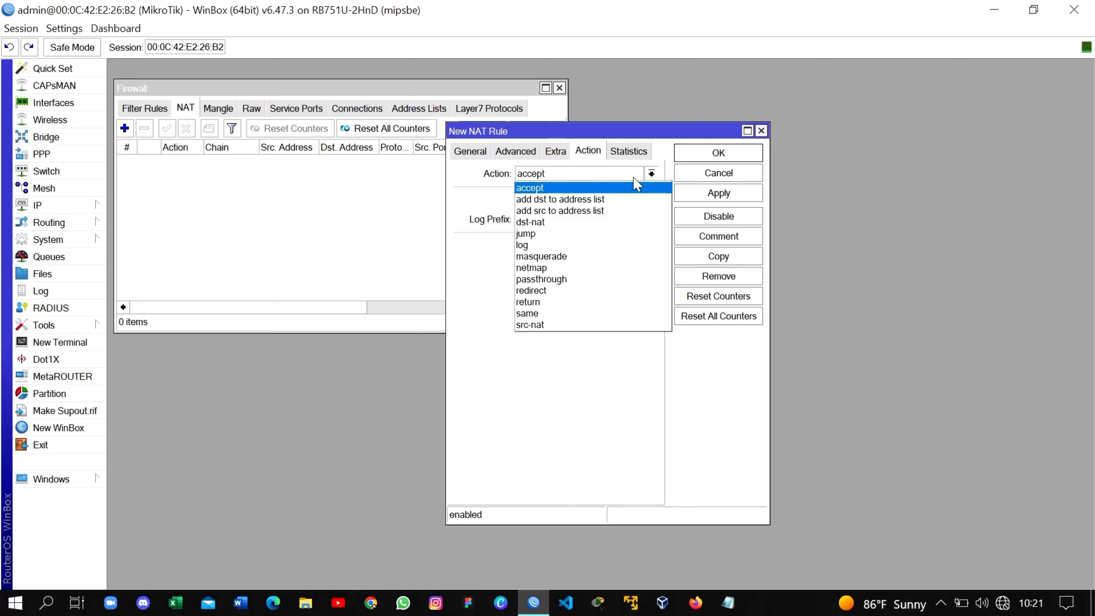
left_click(615, 256)
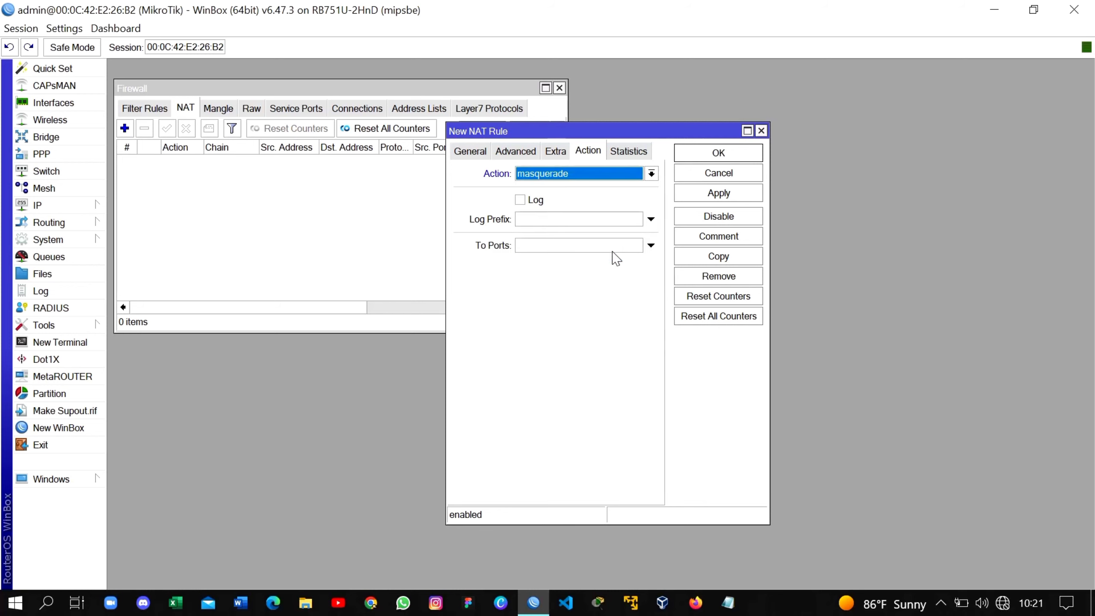
left_click(713, 192)
left_click(717, 158)
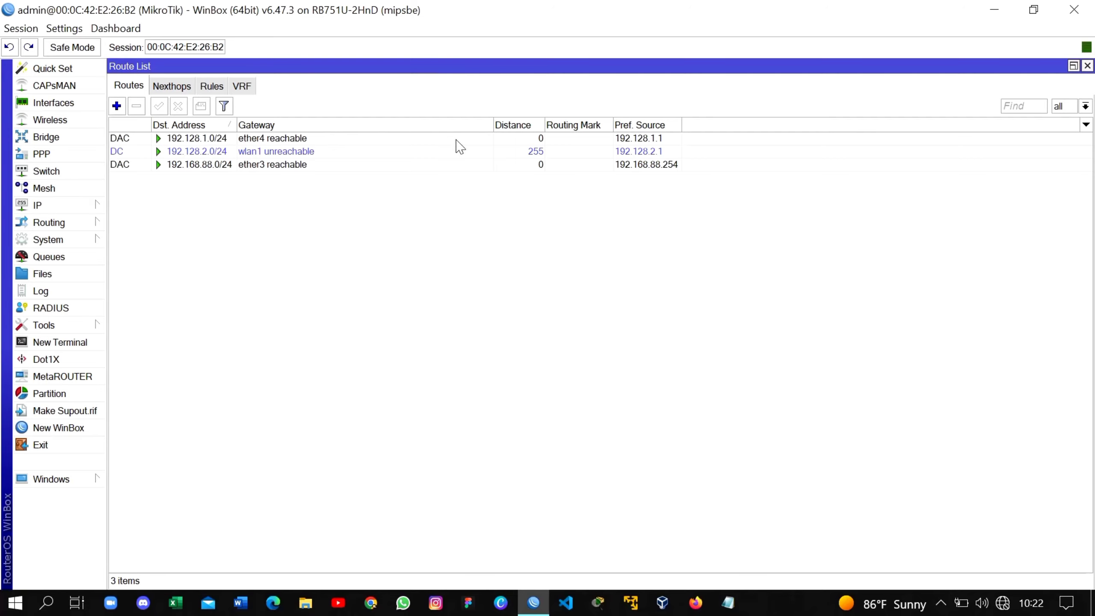
Set the wireless interface wlan1 to ap bridge mode, then apply and save its settings.
left_click(84, 123)
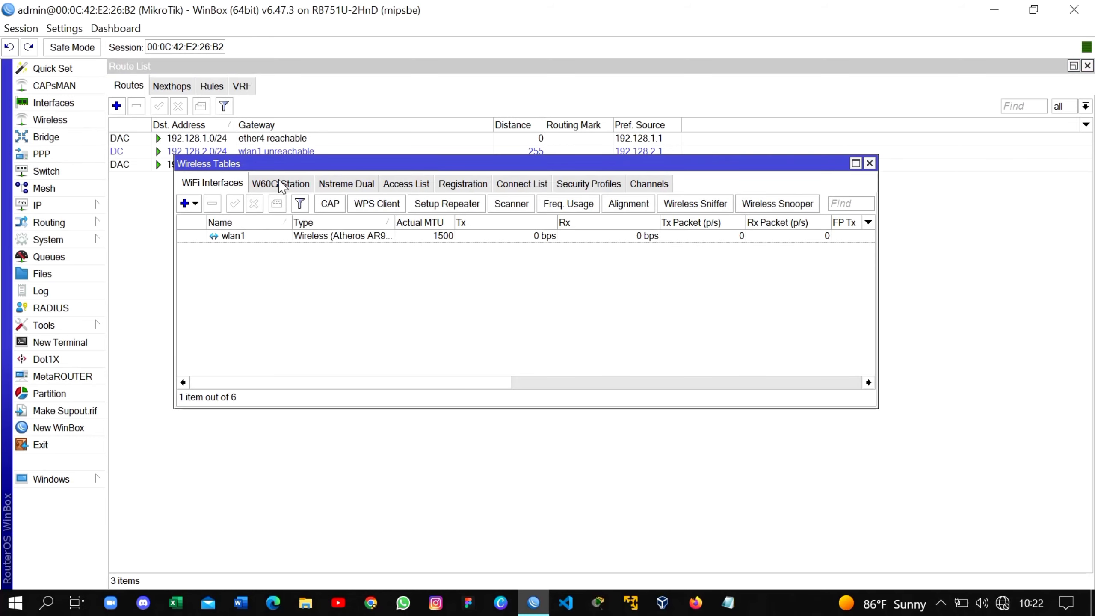
left_click(284, 237)
double_click(284, 237)
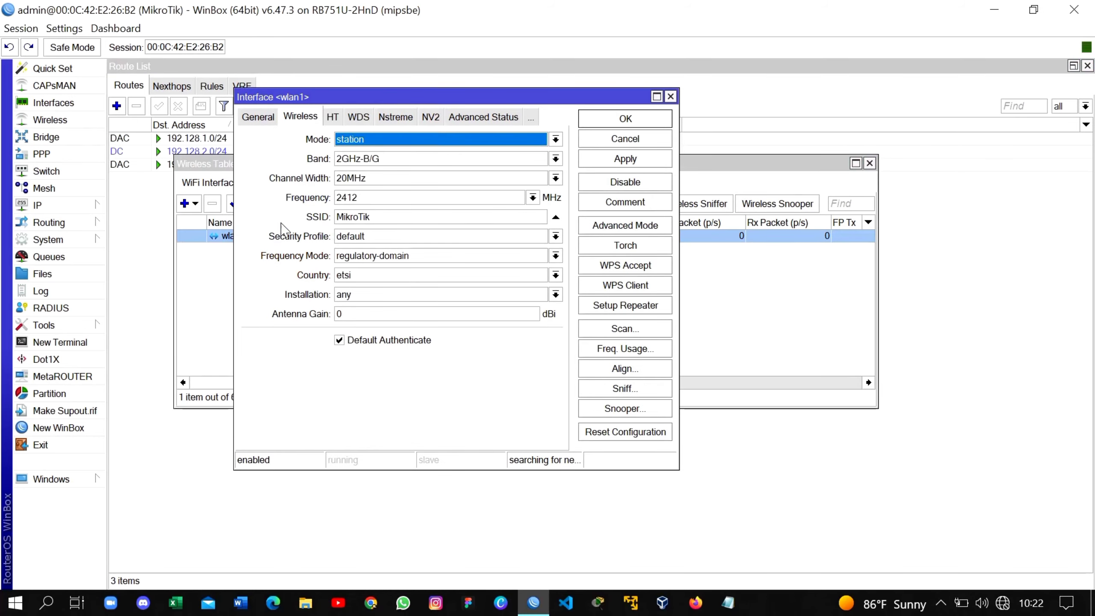
left_click(271, 116)
left_click(297, 119)
left_click(374, 139)
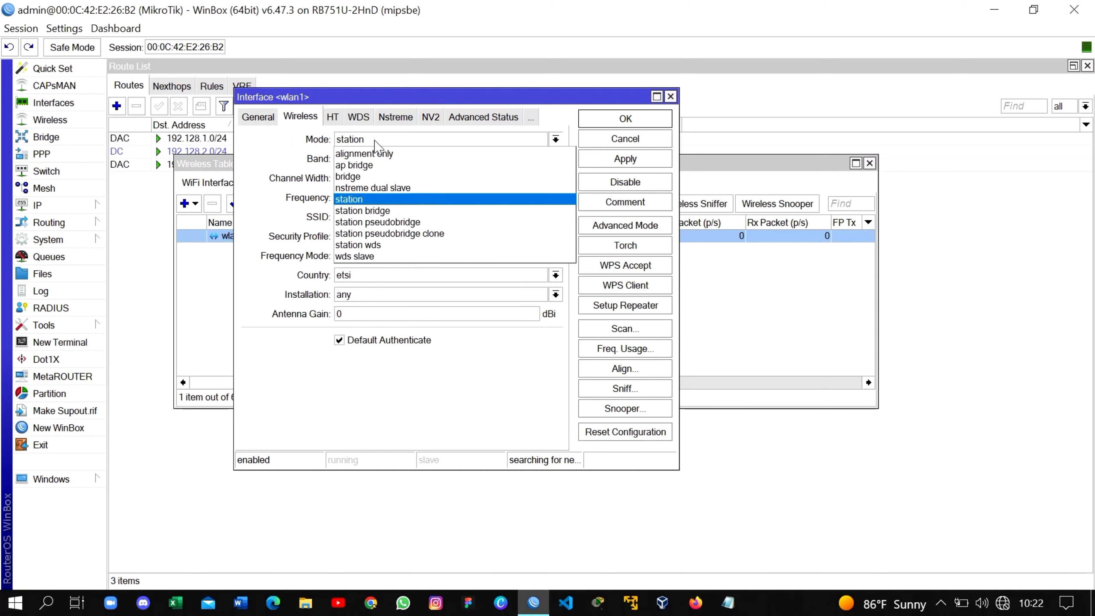
left_click(382, 165)
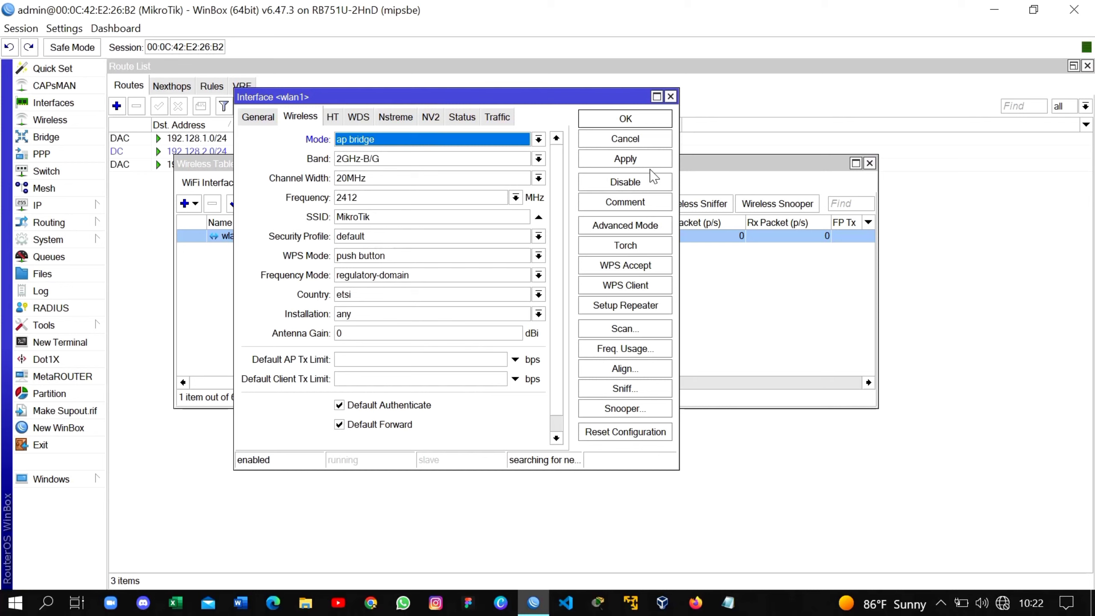
left_click(639, 159)
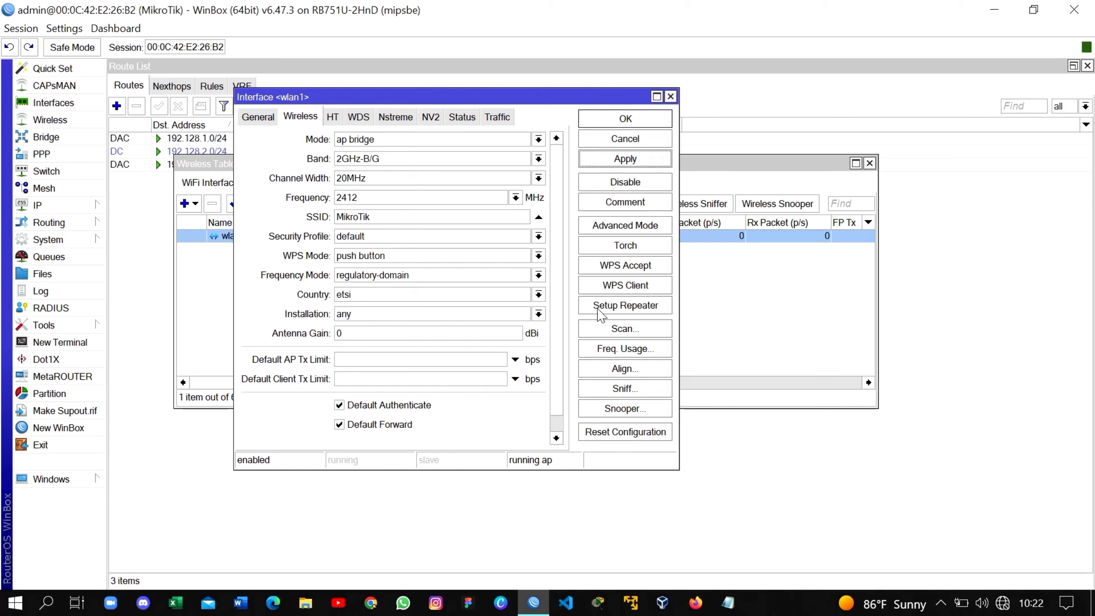
left_click(625, 119)
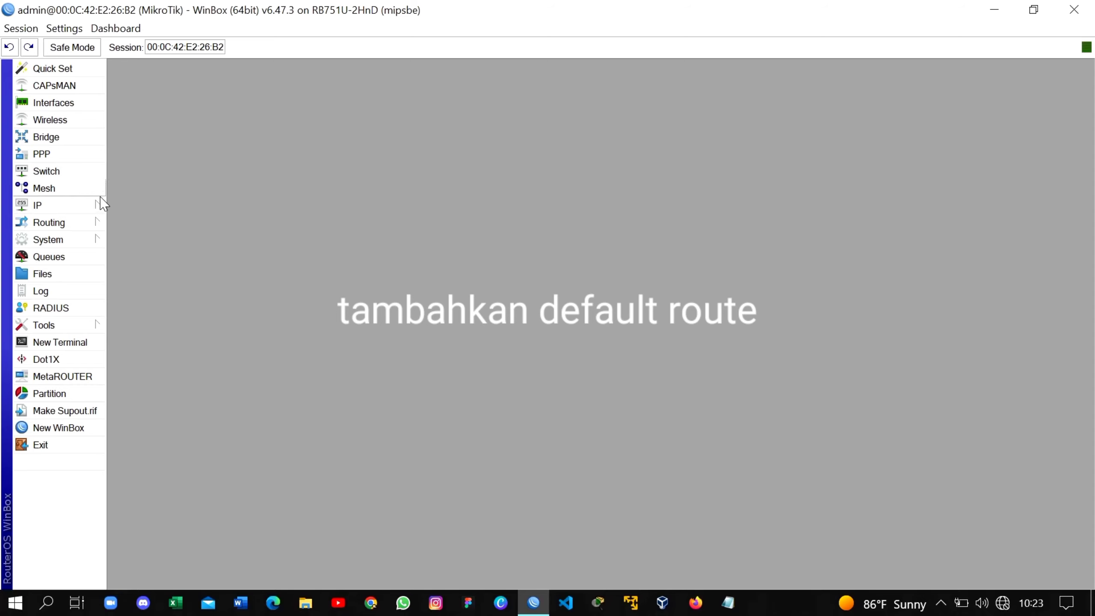
Add a default route to 0.0.0.0/0 through gateway 192.168.88.1, save it and close the route list.
left_click(103, 205)
left_click(160, 429)
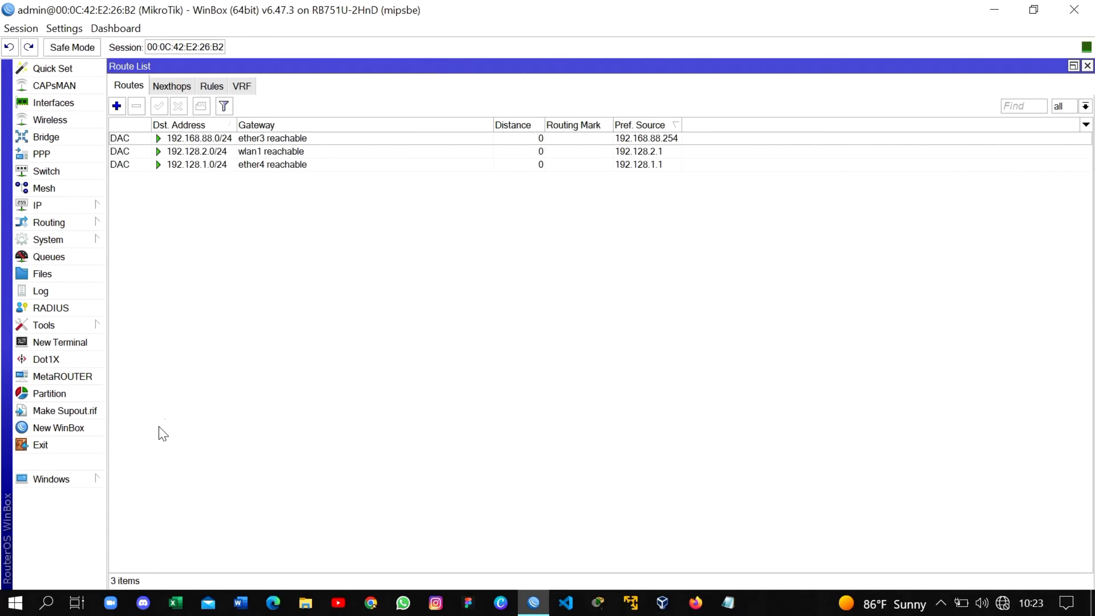
left_click(117, 107)
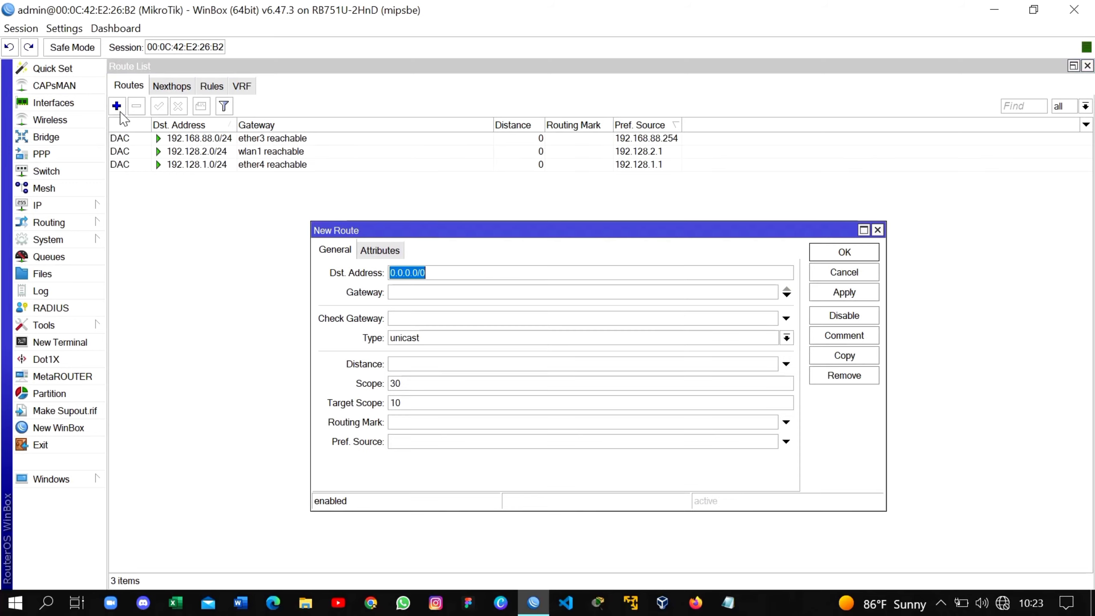
left_click(432, 294)
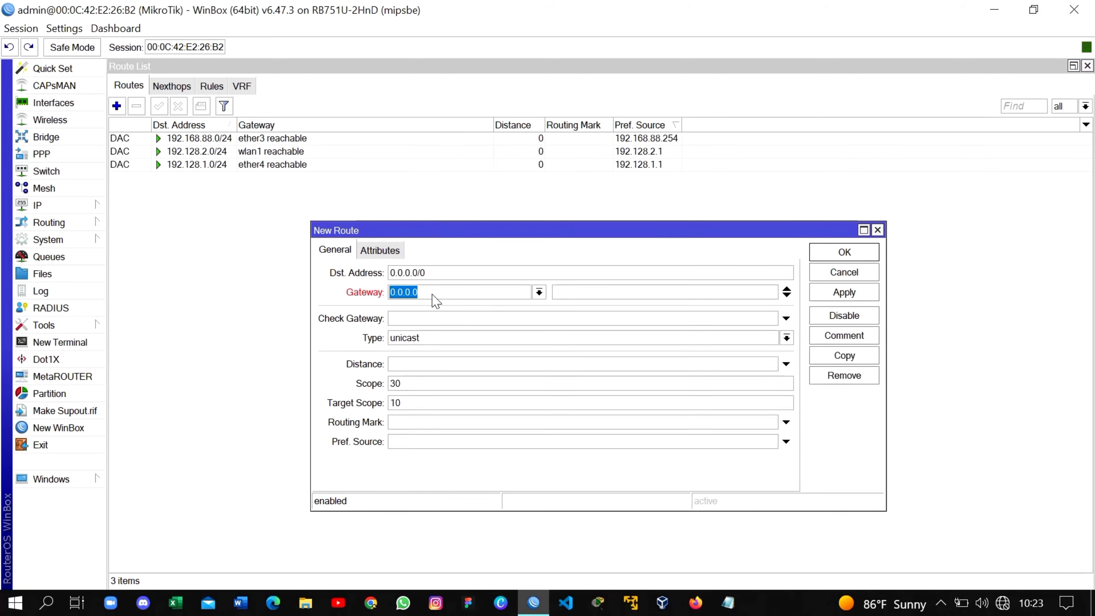
type("192.168.881")
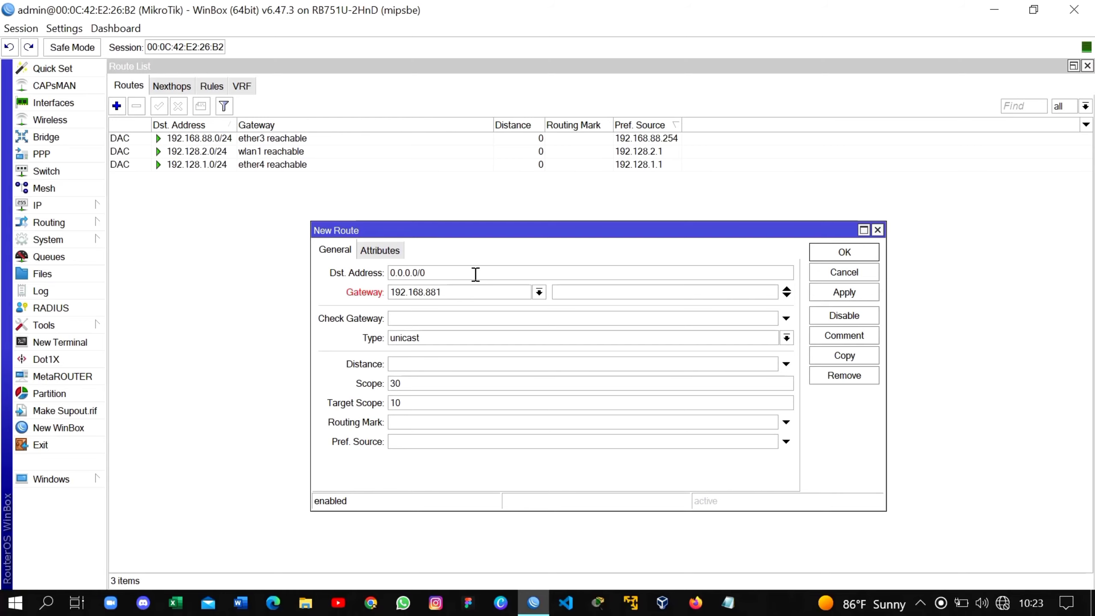
type("192.168.88.1")
left_click(826, 294)
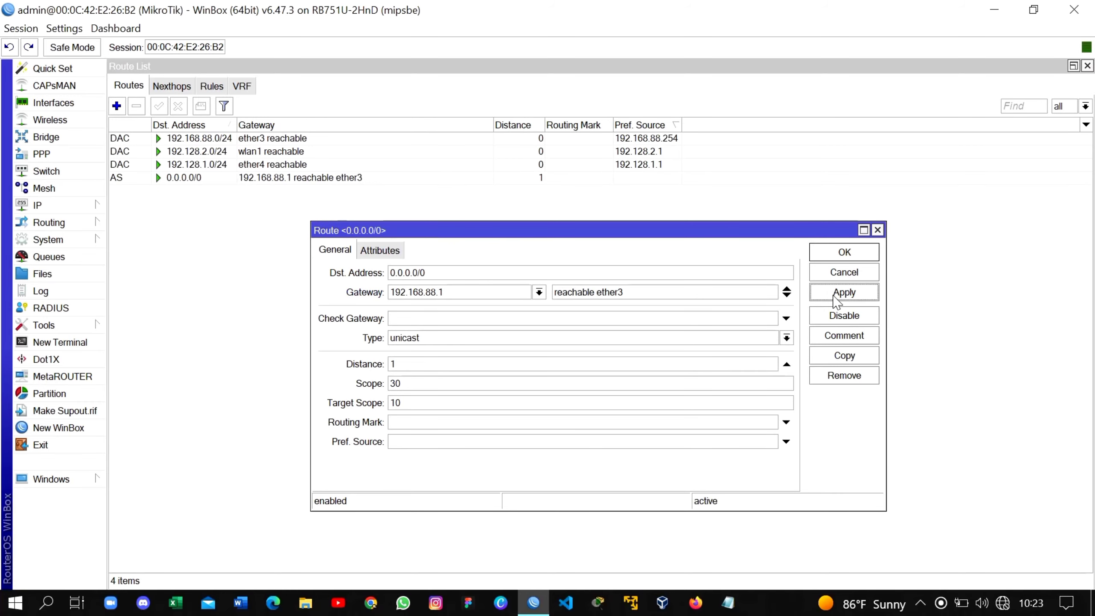
left_click(857, 255)
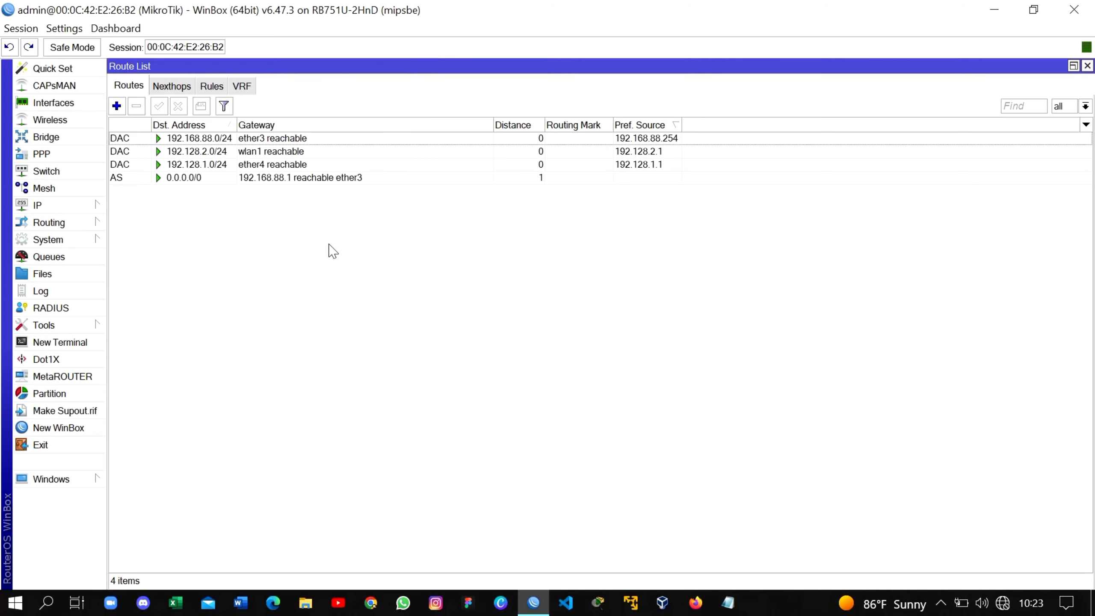
left_click(1088, 66)
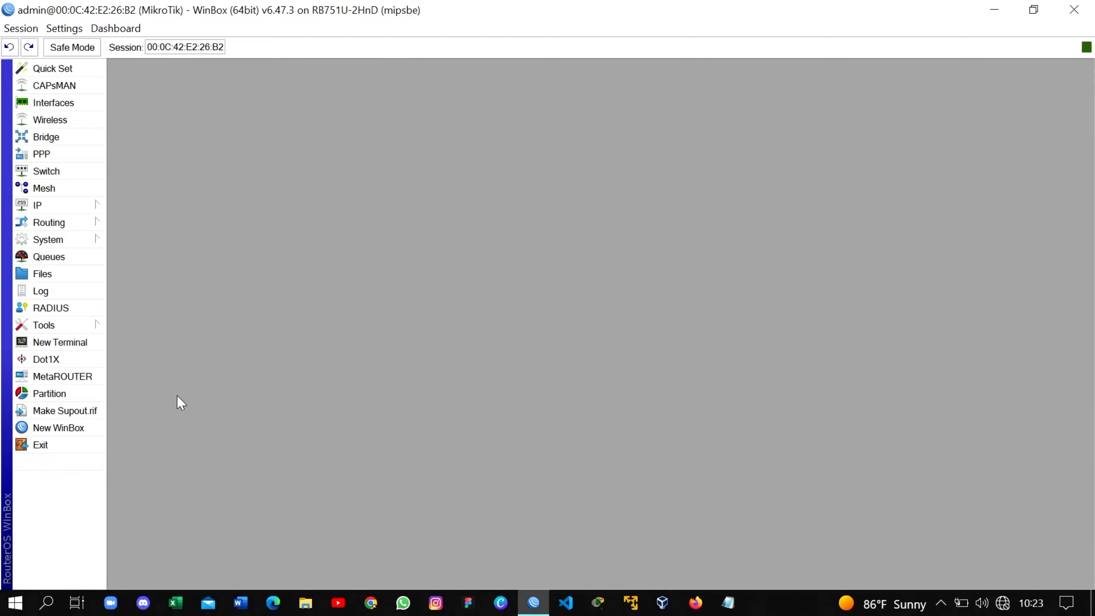
Test internet connectivity by running ping 8.8.8.8 in a new router terminal, and stop the ping.
left_click(104, 342)
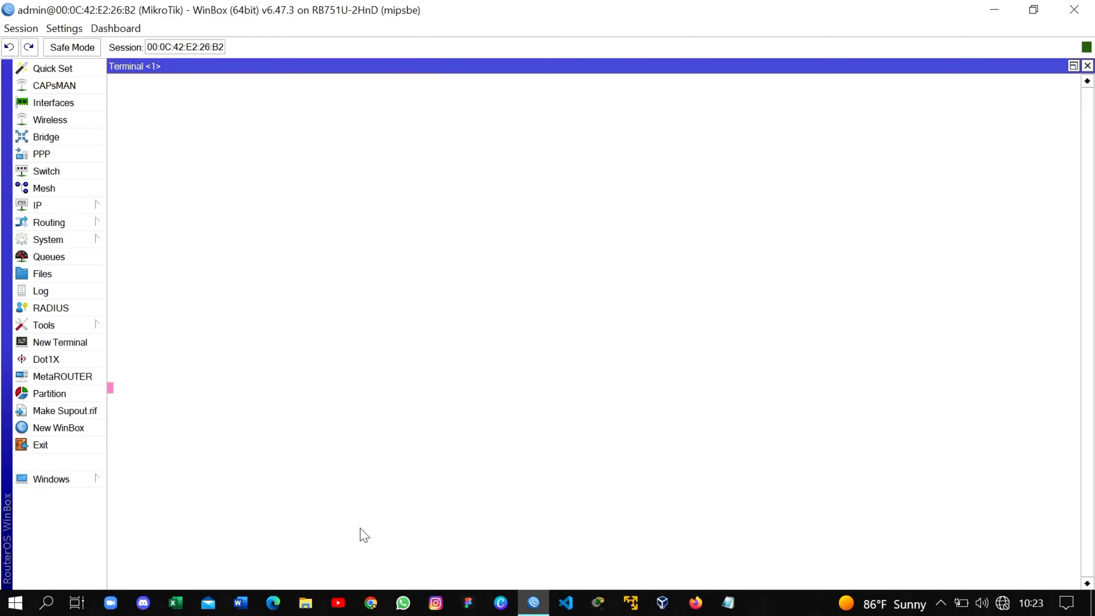
type("p")
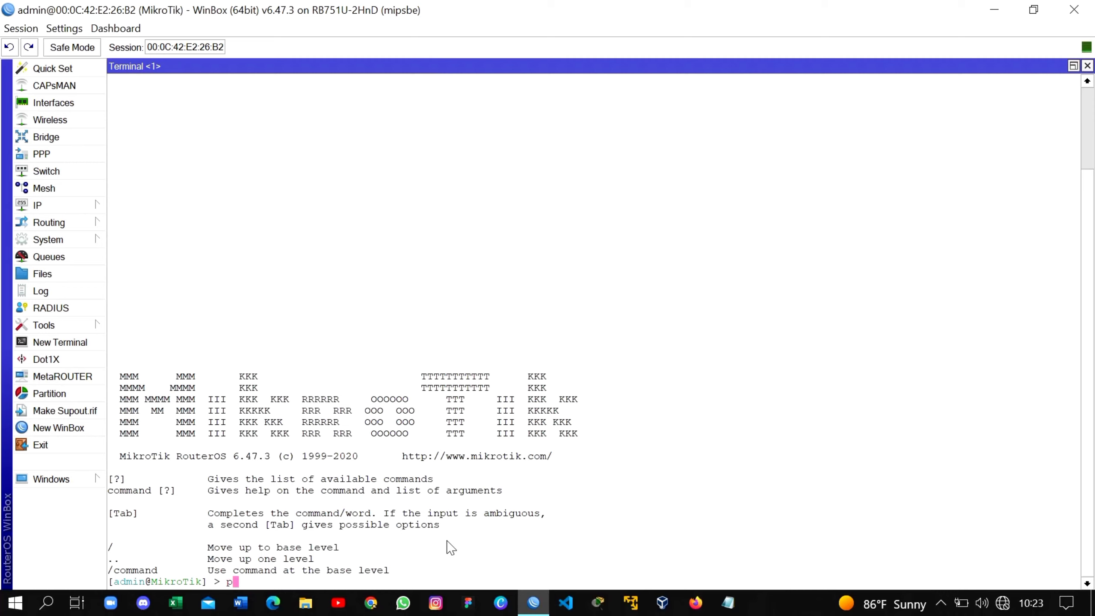
type("ing 8.8.8.8")
key("Return")
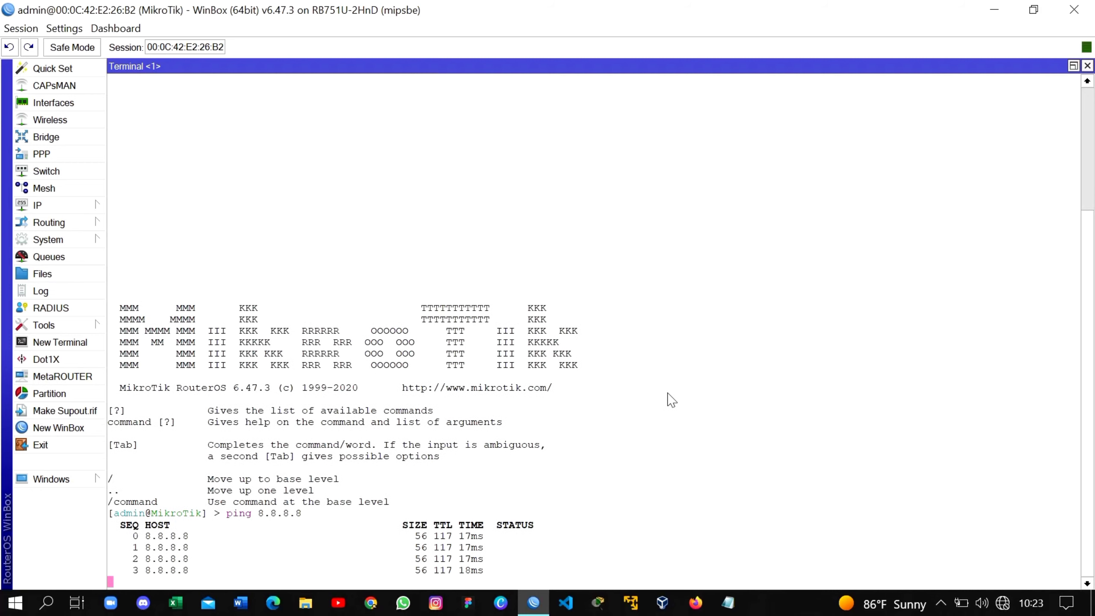
key("ctrl+c")
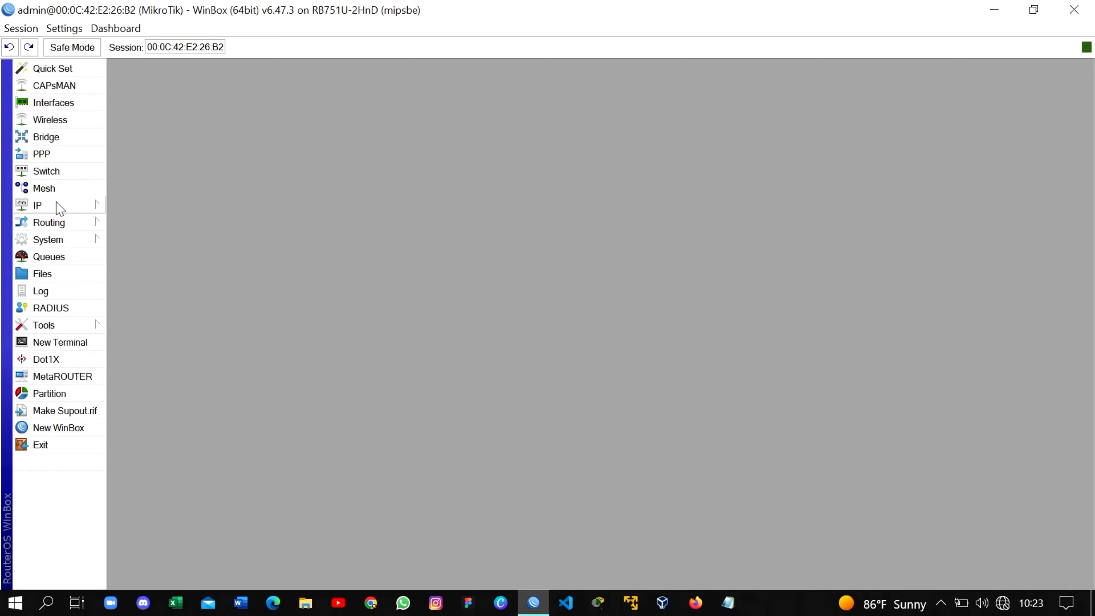
Check the wlan1 interface in the wireless tables and examine the registration list for connected clients.
left_click(91, 123)
left_click_drag(352, 165, 299, 75)
double_click(306, 146)
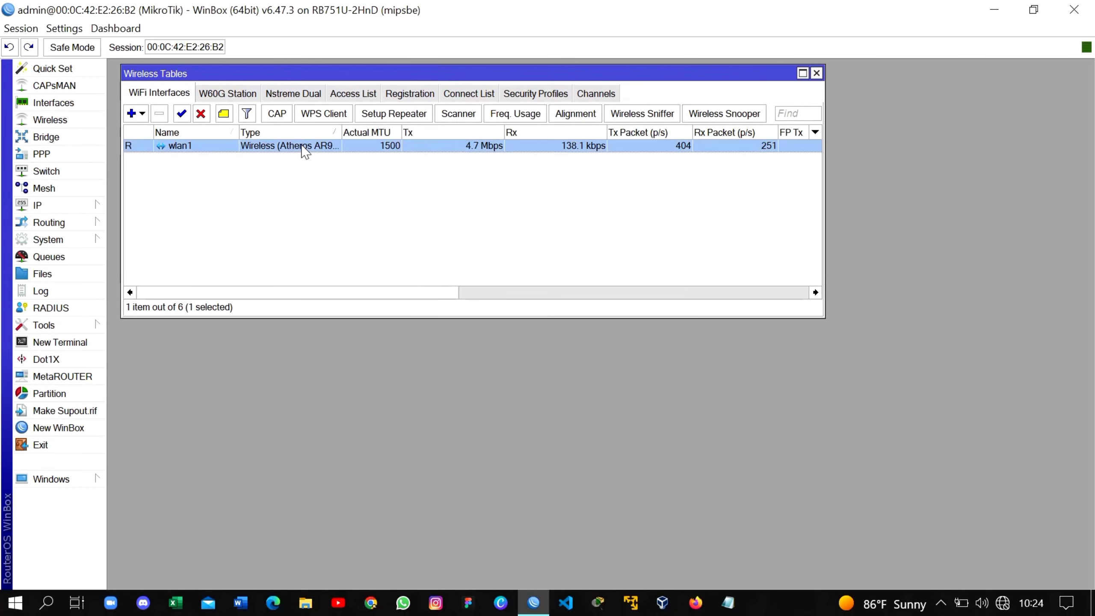
left_click(671, 96)
left_click(355, 96)
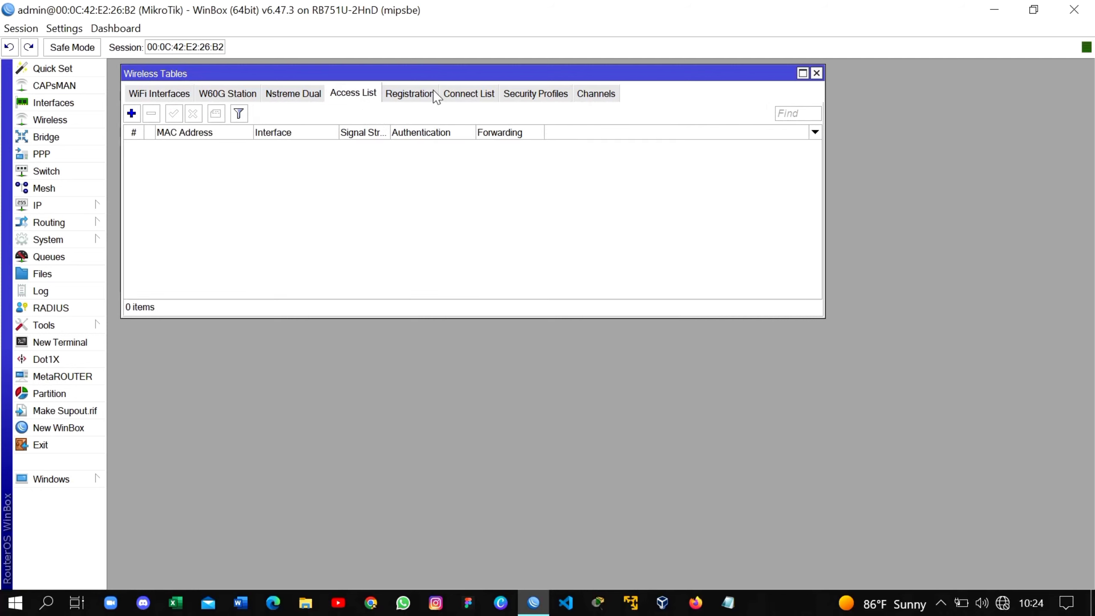
left_click(421, 93)
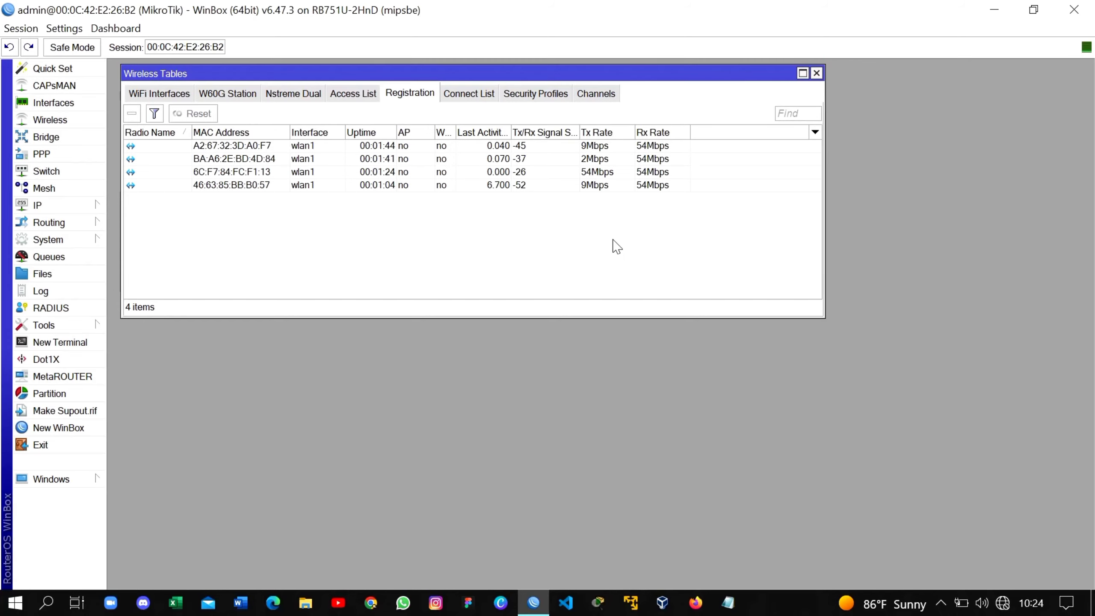
Open the ARP list and reposition it to examine the clients' IP addresses, MAC addresses and interfaces.
left_click(41, 207)
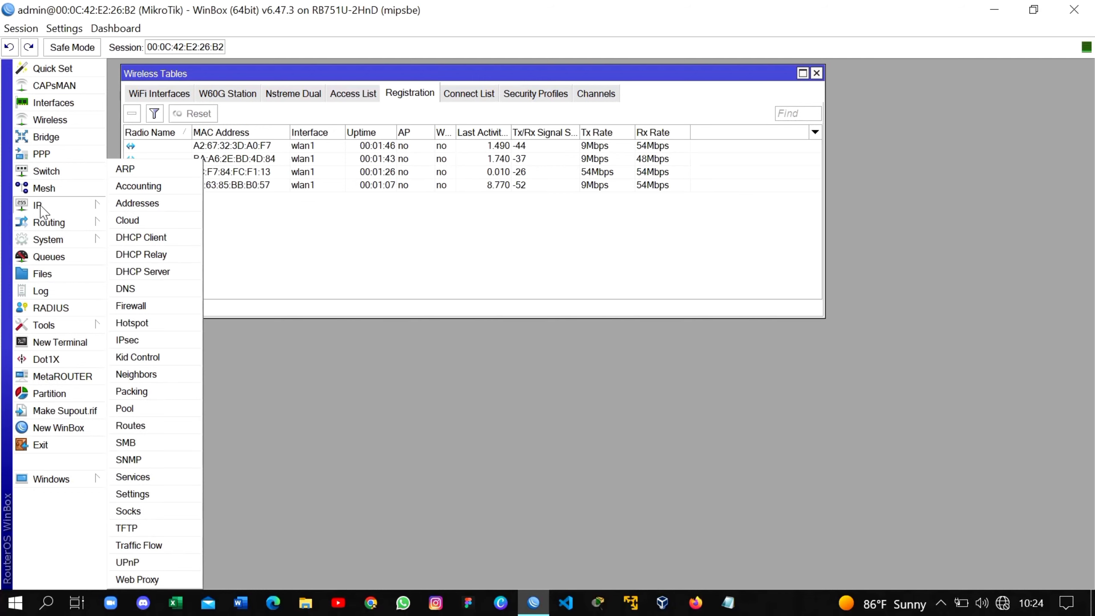
left_click(129, 168)
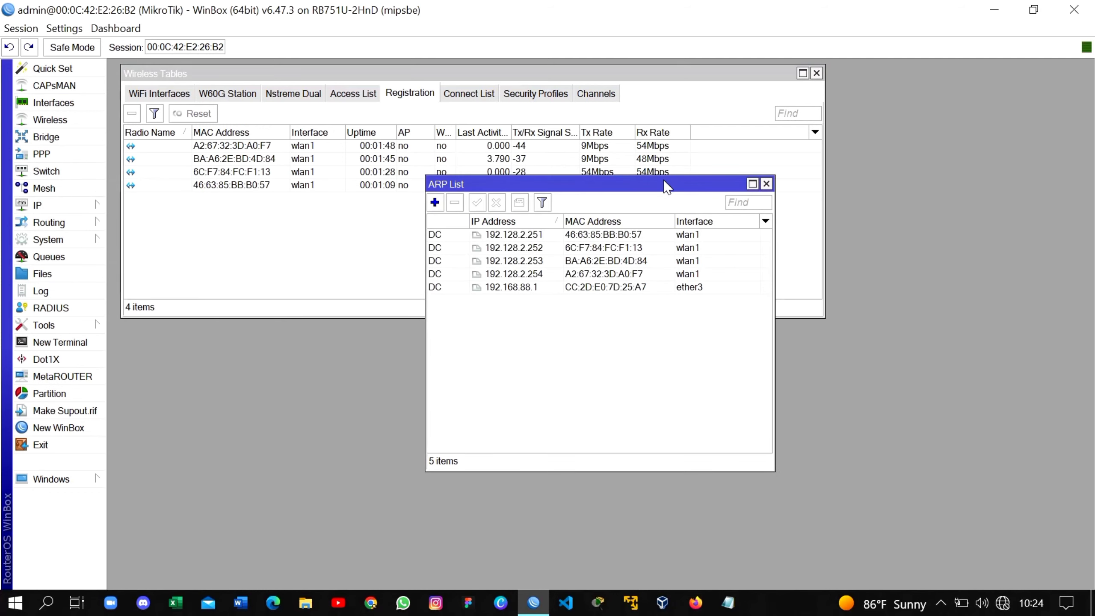
left_click_drag(664, 183, 713, 160)
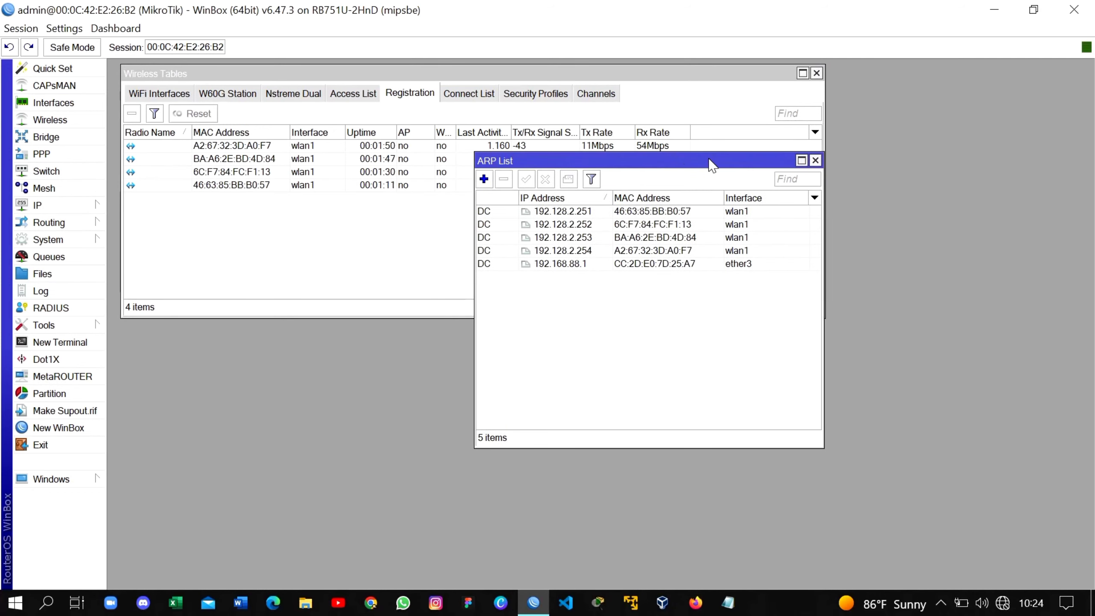
Open the DHCP server's lease list and examine the addresses and host names of the connected wireless clients.
left_click(95, 205)
left_click(149, 271)
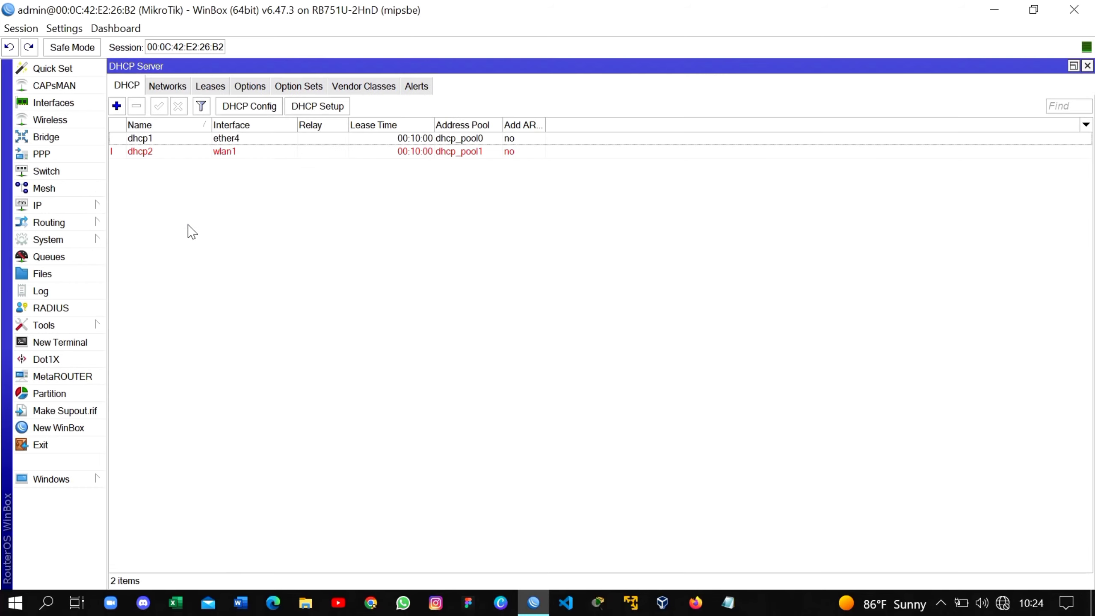
left_click(221, 88)
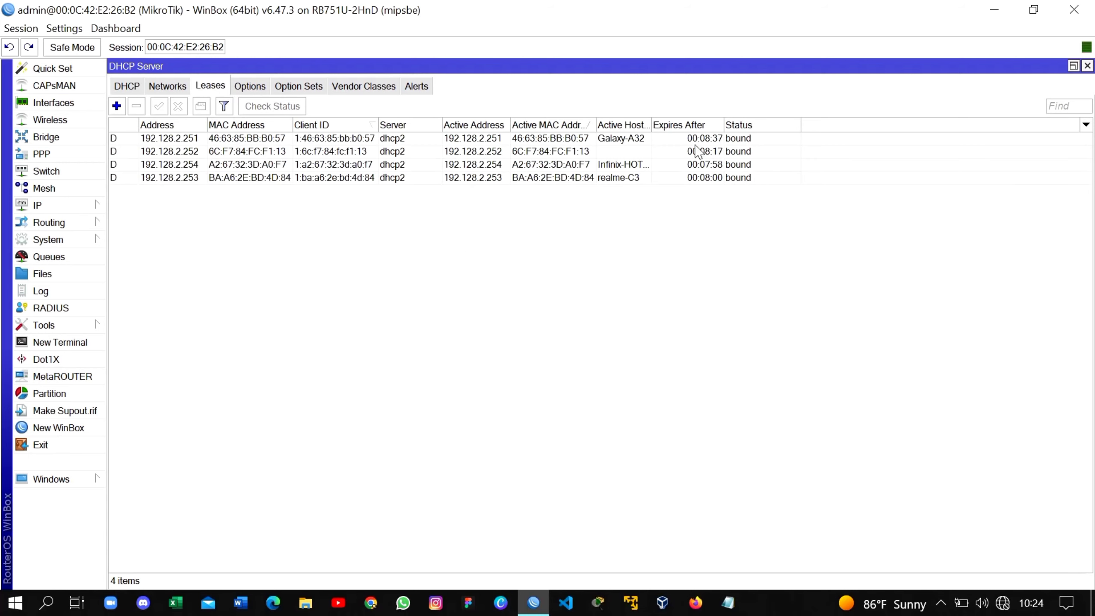
left_click(619, 165)
left_click(630, 177)
left_click(630, 166)
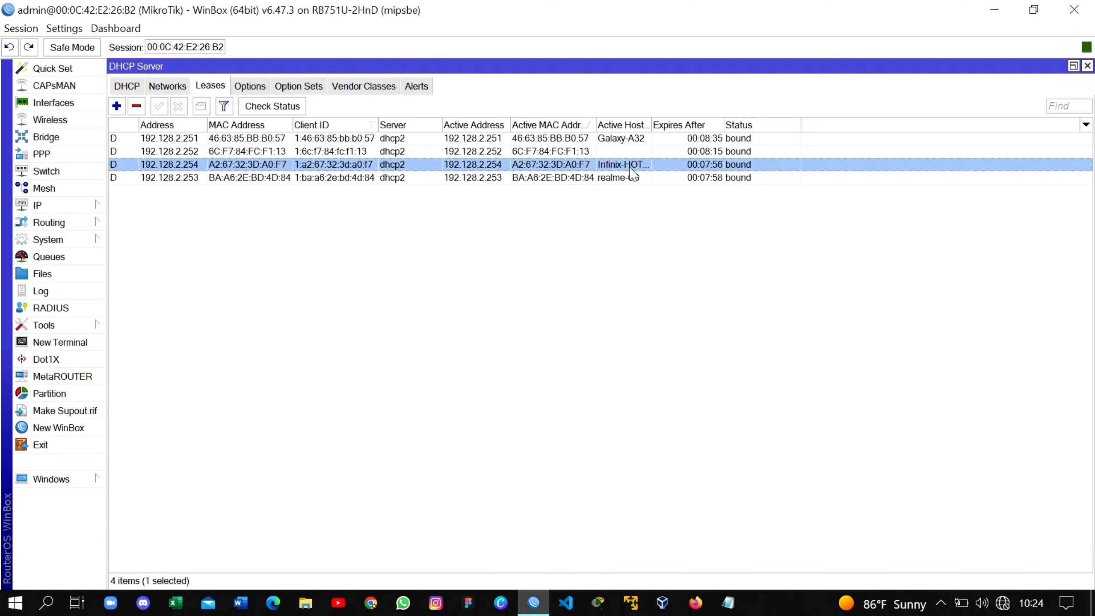
left_click(631, 178)
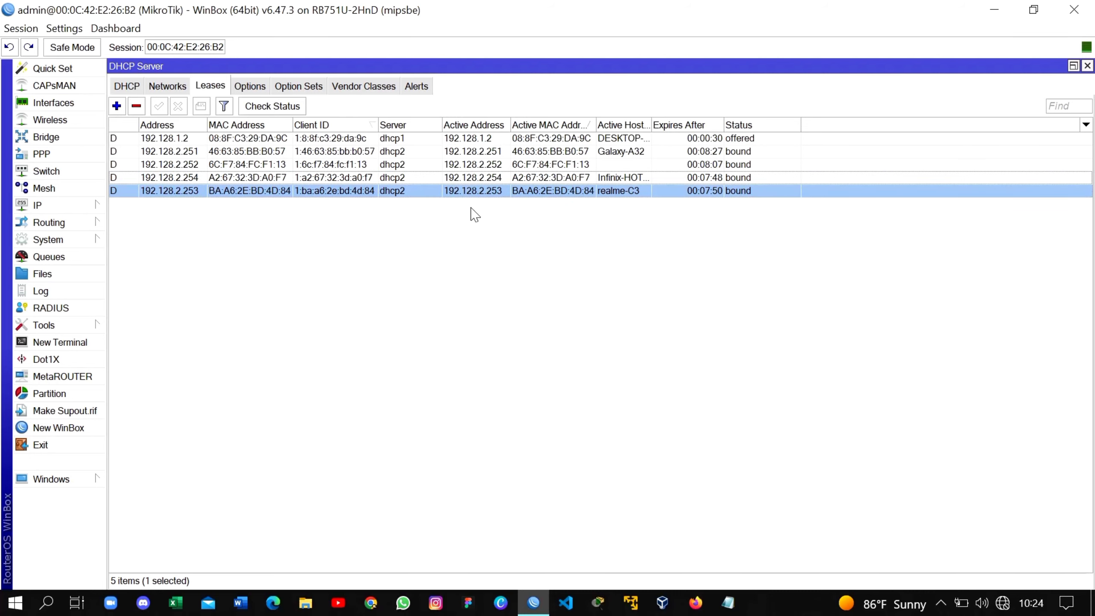
Restore the maximized DHCP lease window, widen it to show the host names, and place it below the wireless registration entries for comparison.
left_click(1074, 65)
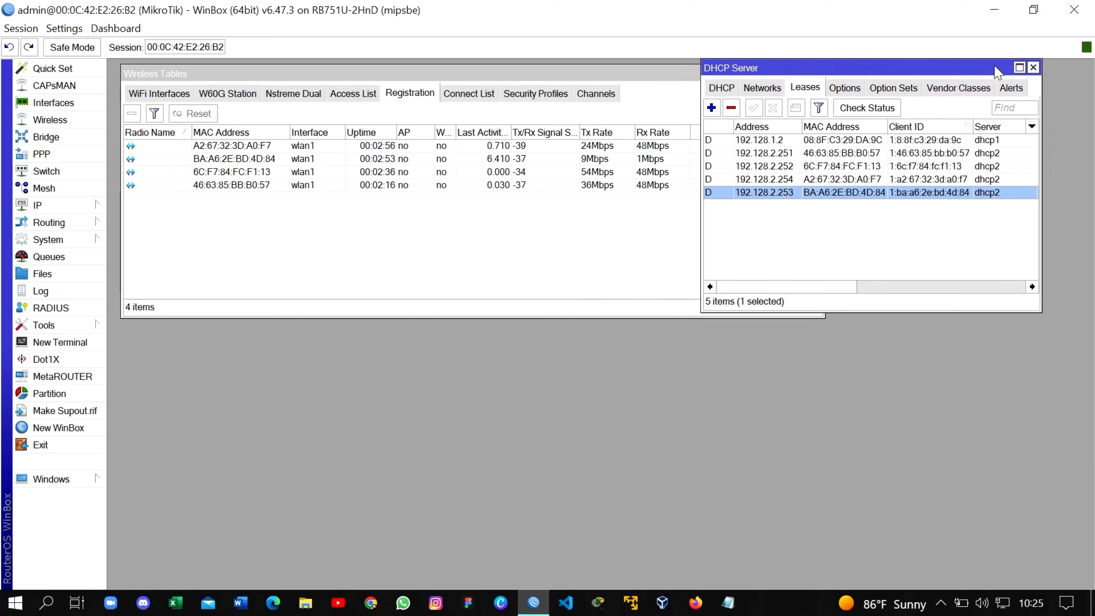
left_click_drag(995, 67, 638, 64)
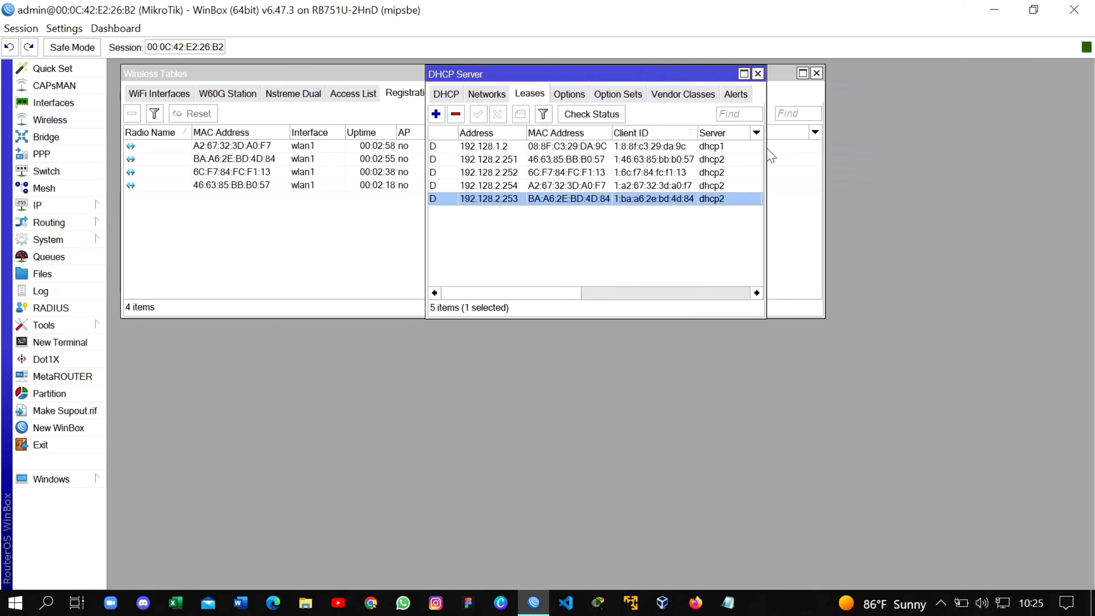
left_click_drag(767, 149, 922, 160)
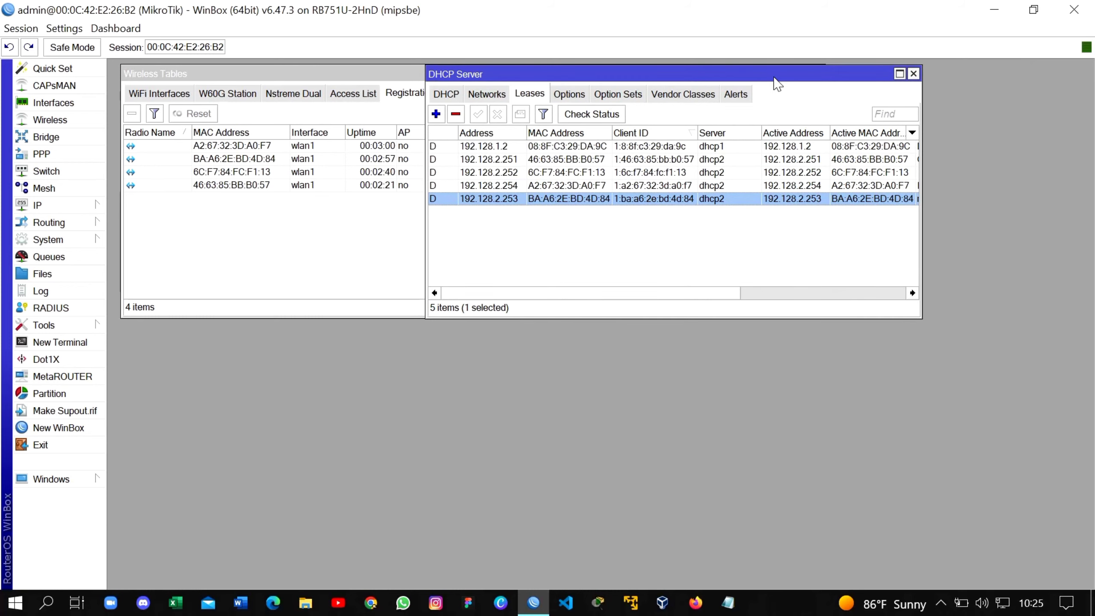
left_click_drag(774, 76, 691, 77)
left_click_drag(839, 166, 926, 175)
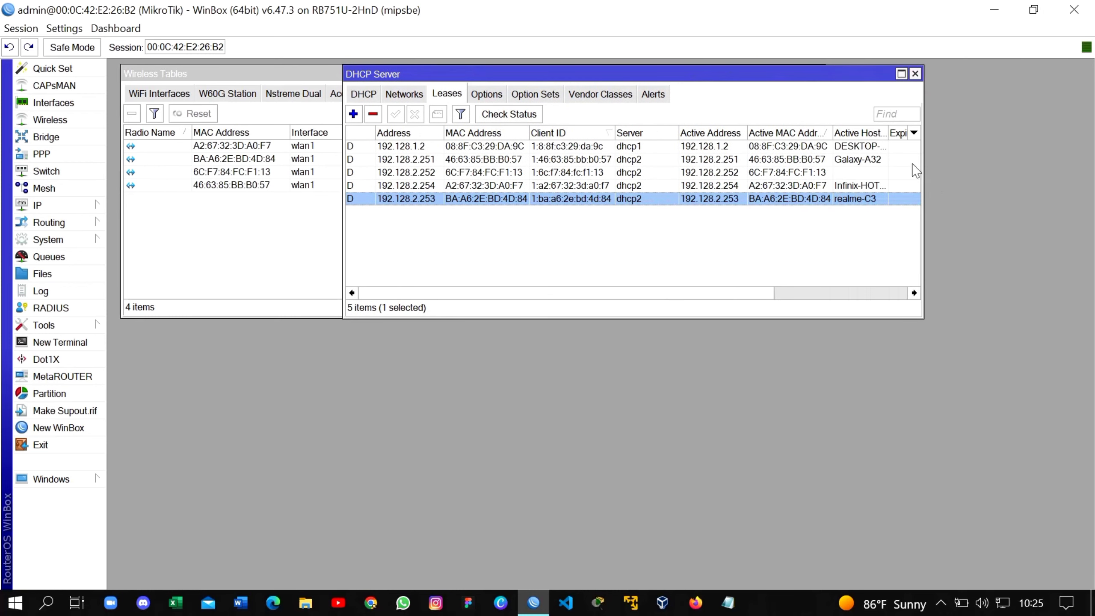
left_click_drag(802, 74, 700, 239)
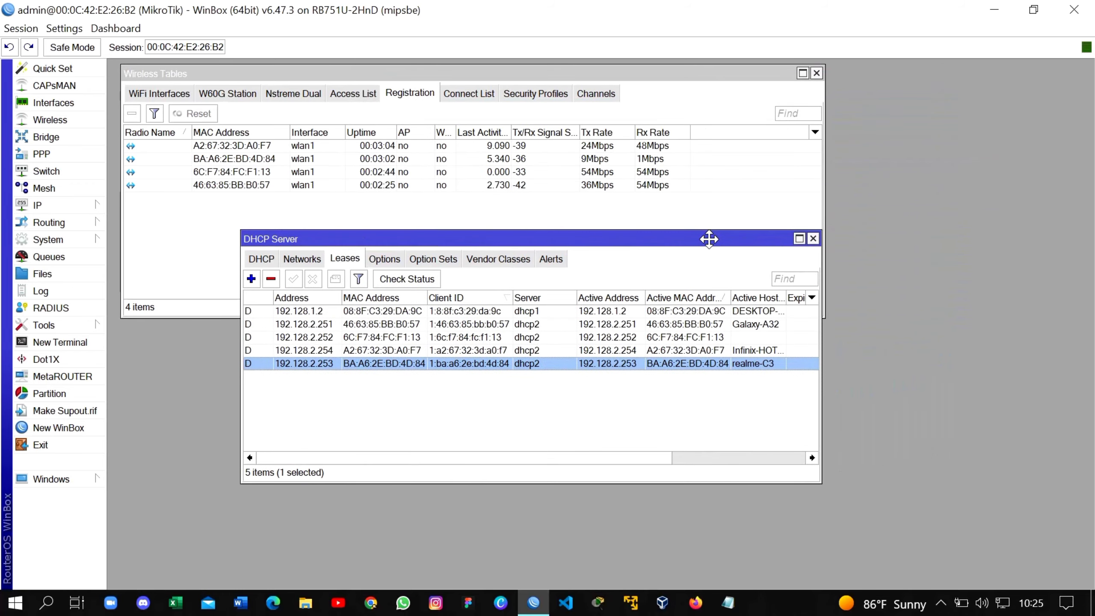
left_click(373, 375)
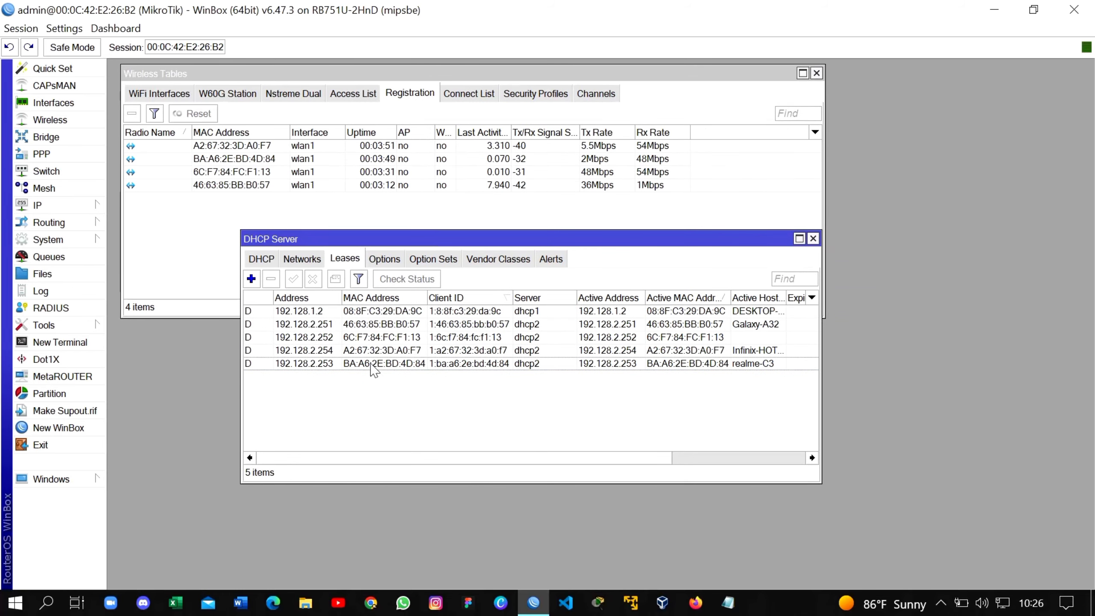
Open the registered wireless client BA:A6:2E:BD:4D:84 and copy it to the wireless access list.
double_click(227, 160)
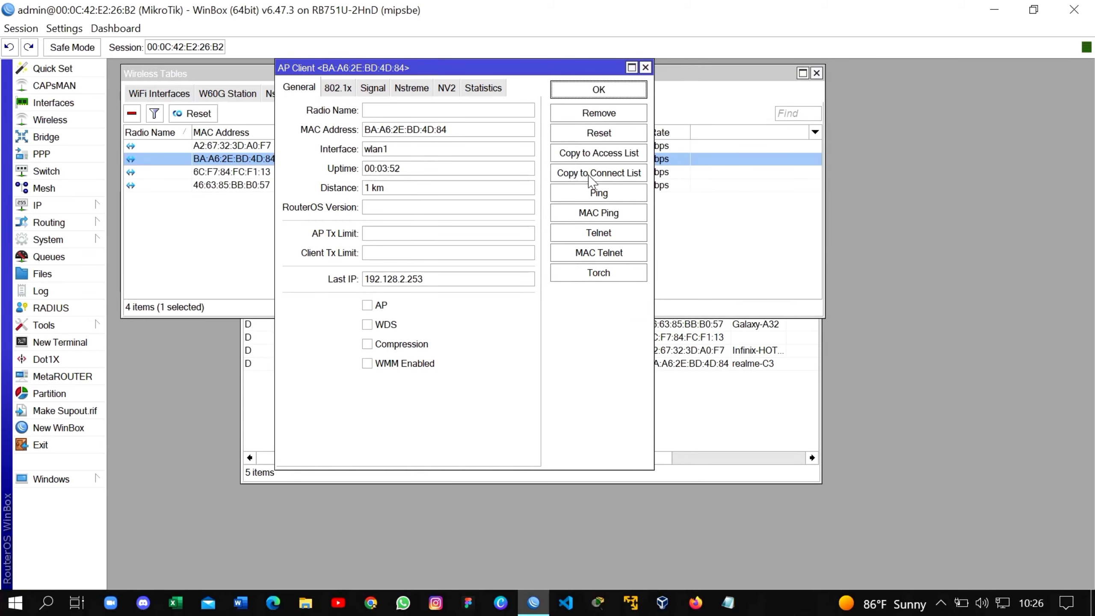
left_click_drag(535, 68, 658, 123)
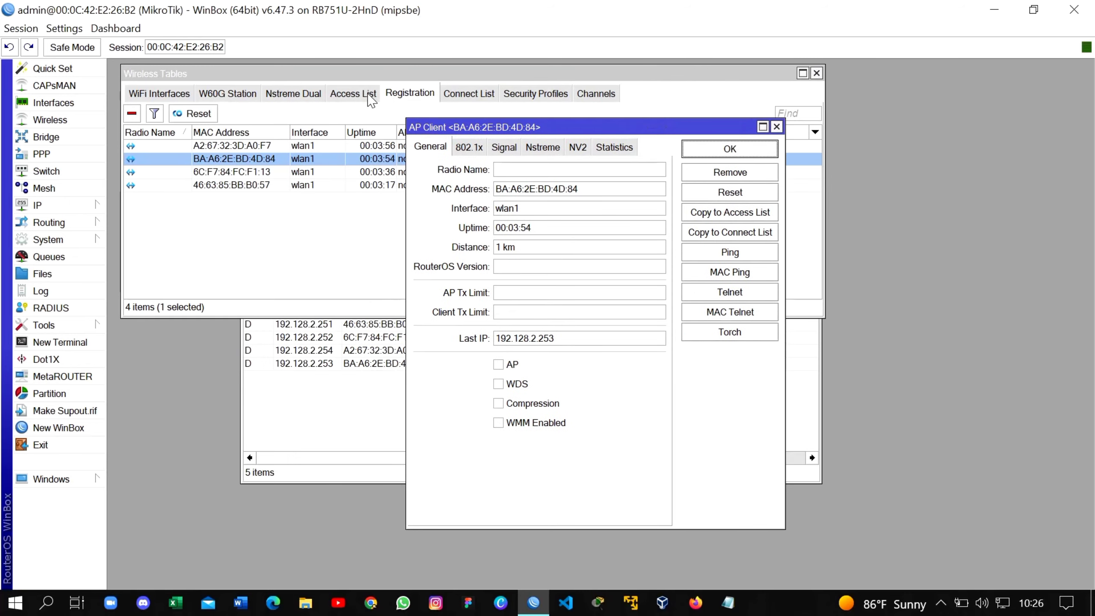
left_click(374, 96)
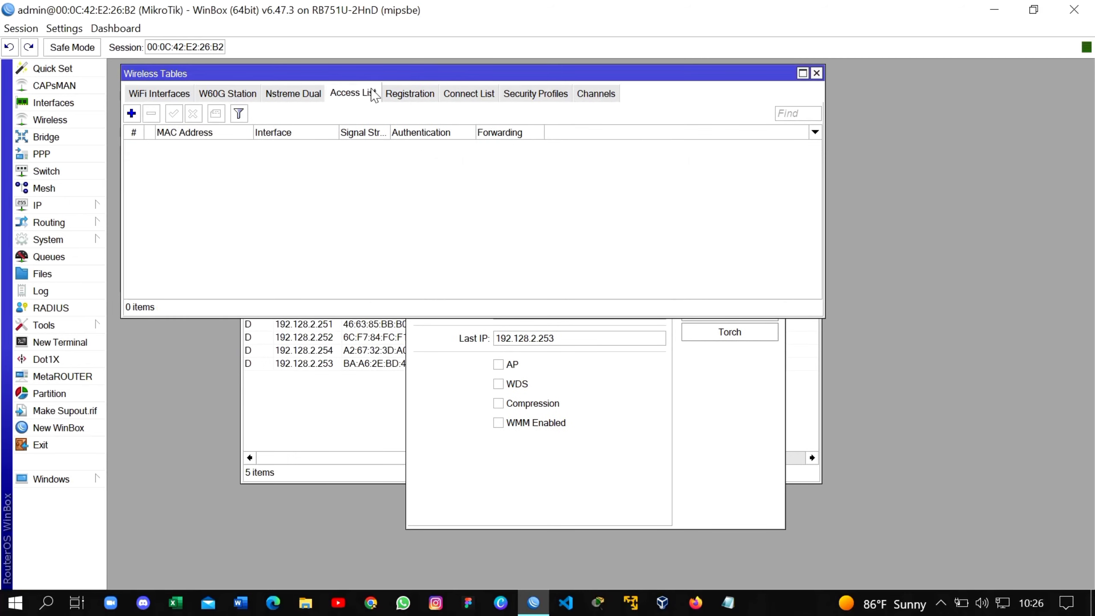
left_click(408, 93)
left_click(444, 389)
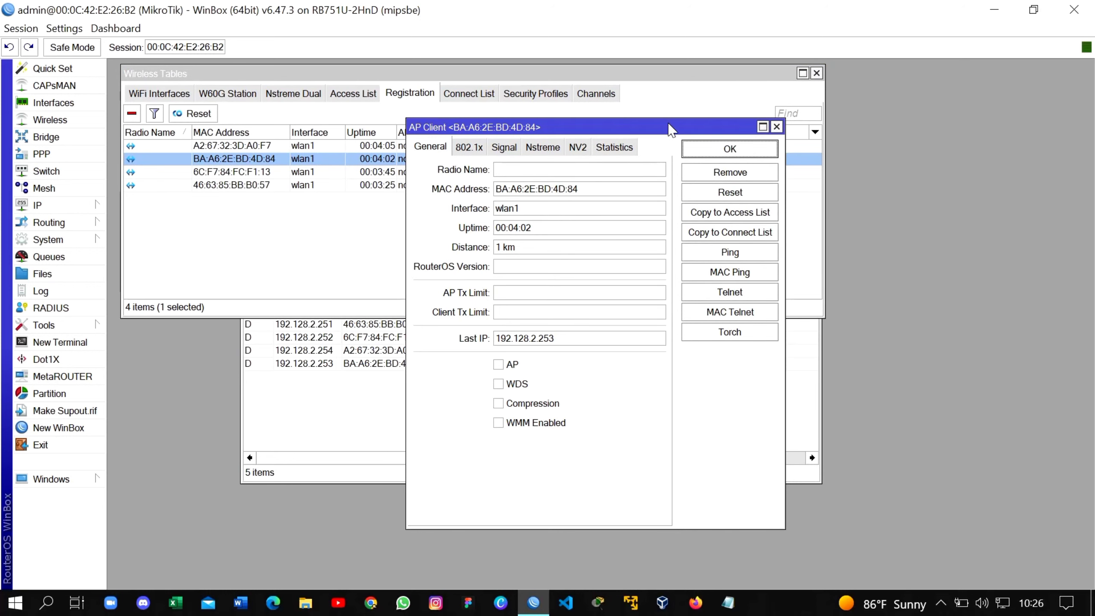
left_click_drag(669, 125, 845, 101)
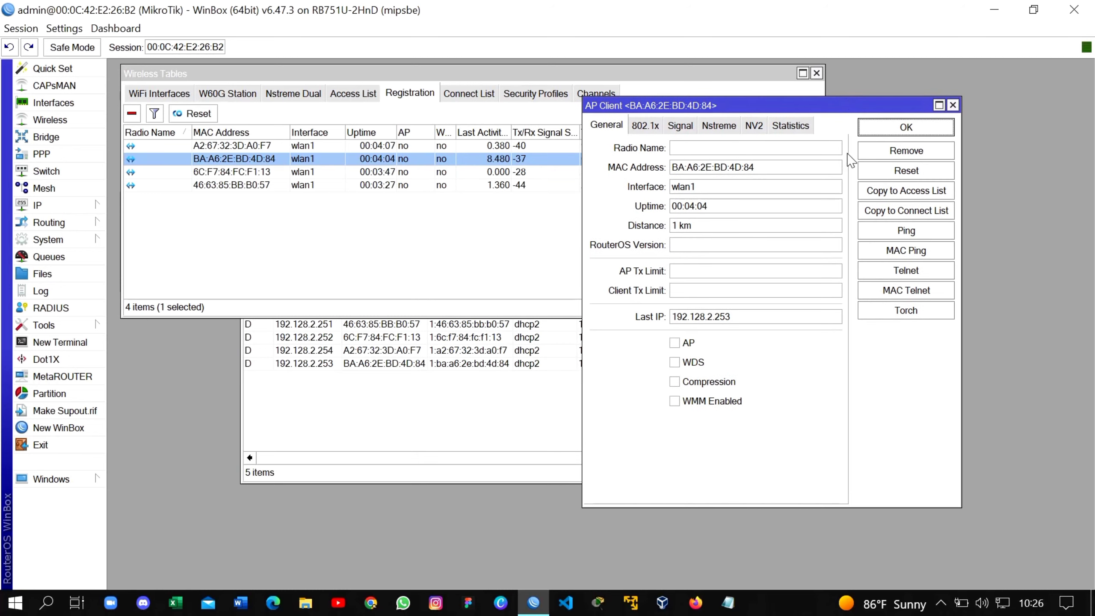
left_click(910, 197)
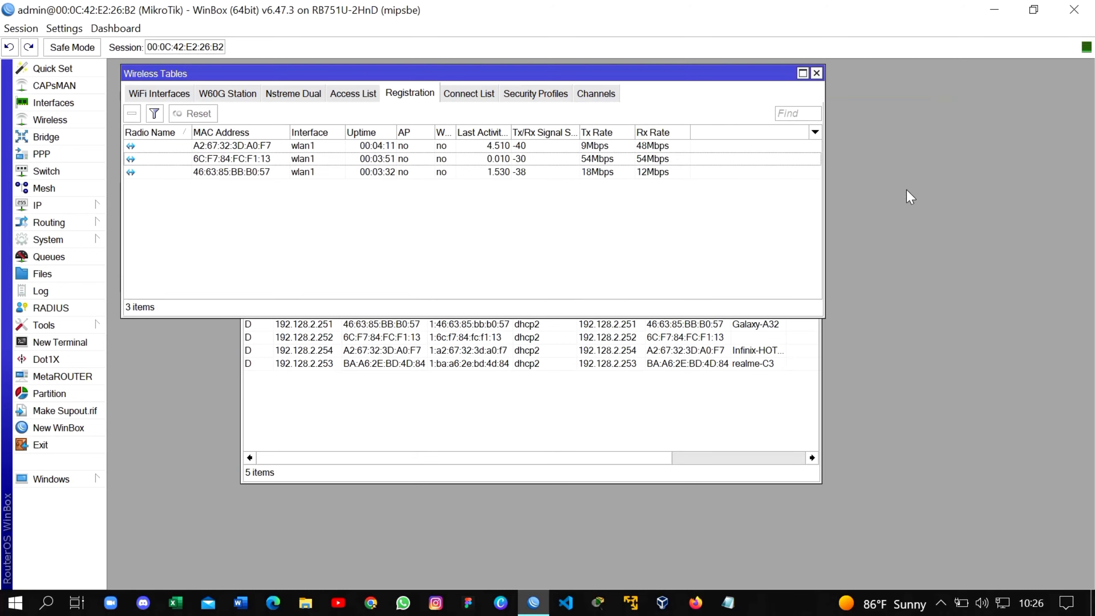
Check the DHCP leases, open the registered client A2:67:32:3D:A0:F7 and copy it to the access list.
left_click(524, 409)
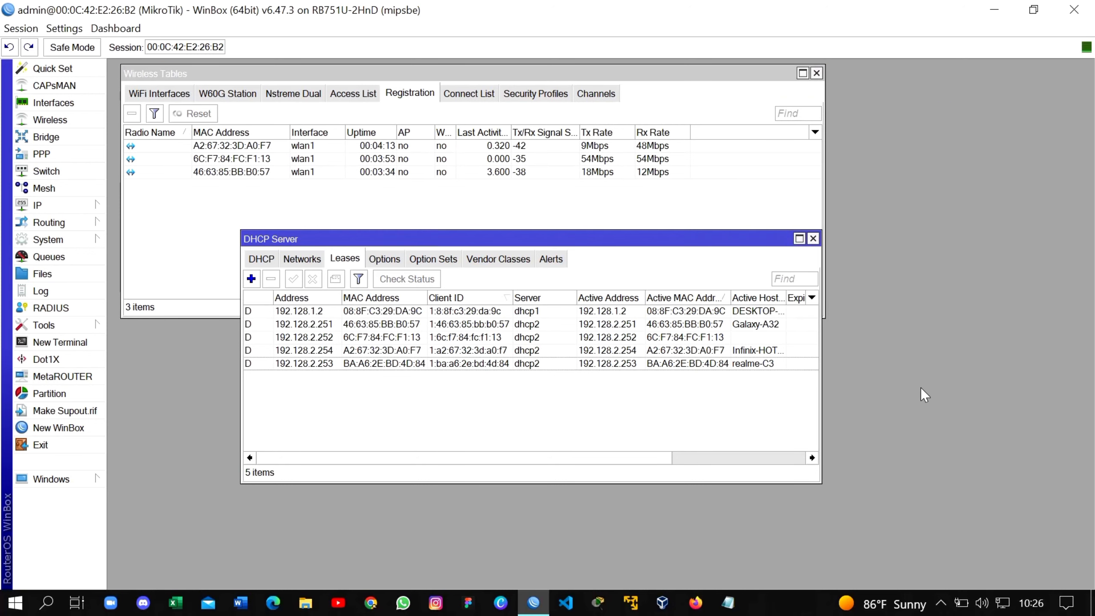
double_click(230, 147)
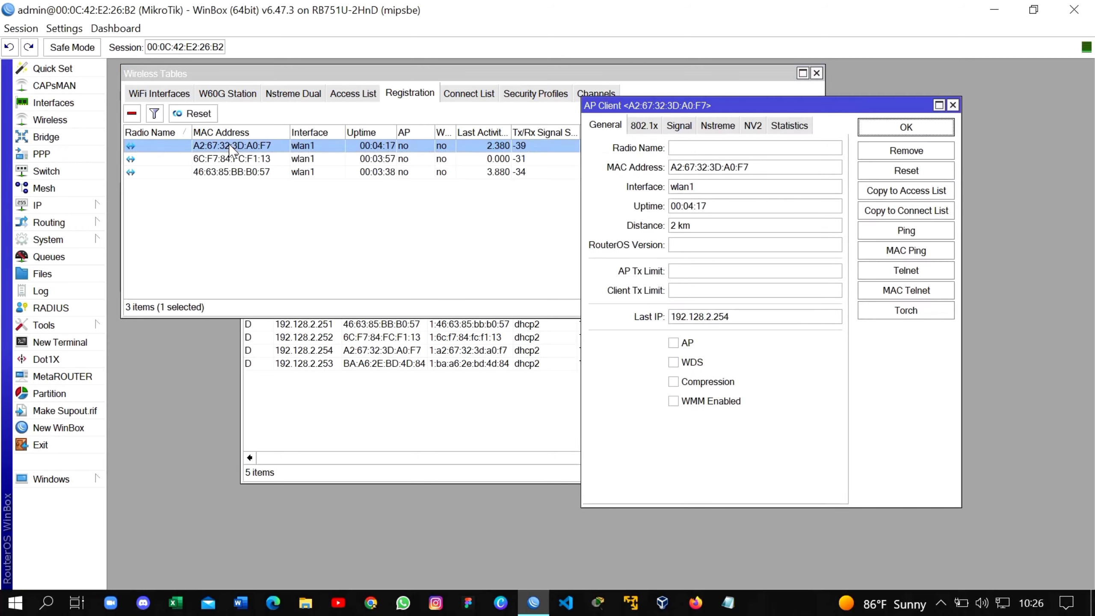
left_click(910, 191)
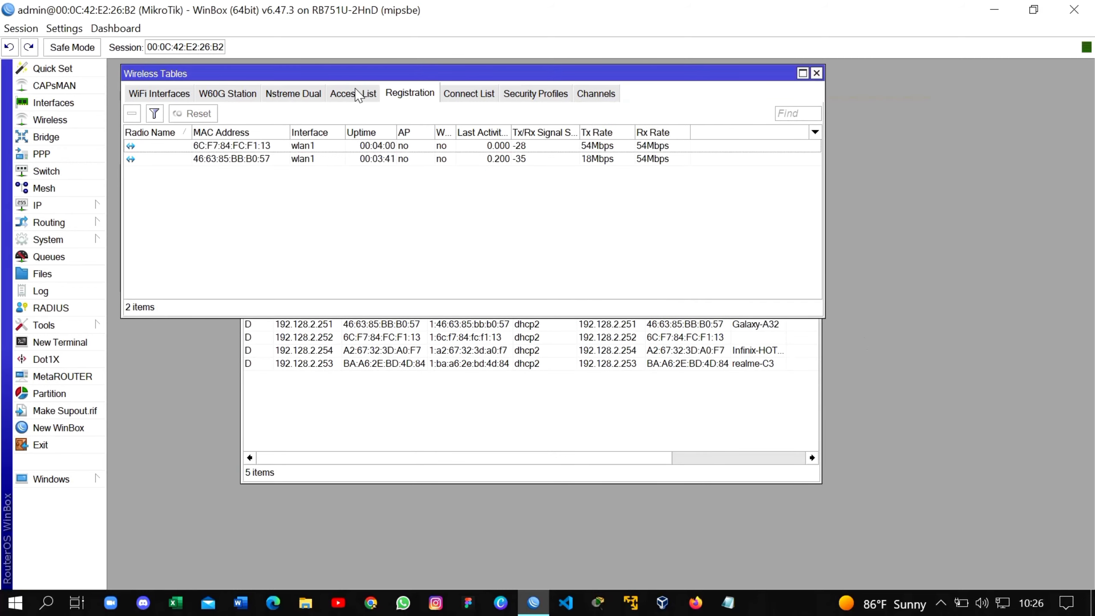
Remove the duplicate BA:A6:2E:BD:4D:84 entry from the wireless access list.
left_click(359, 96)
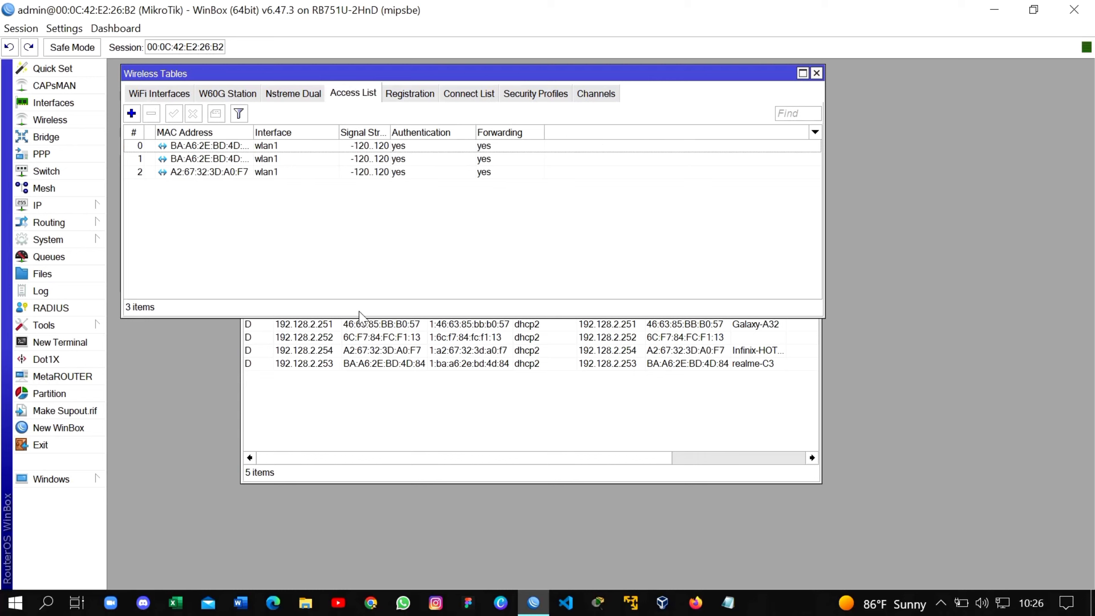
left_click(223, 148)
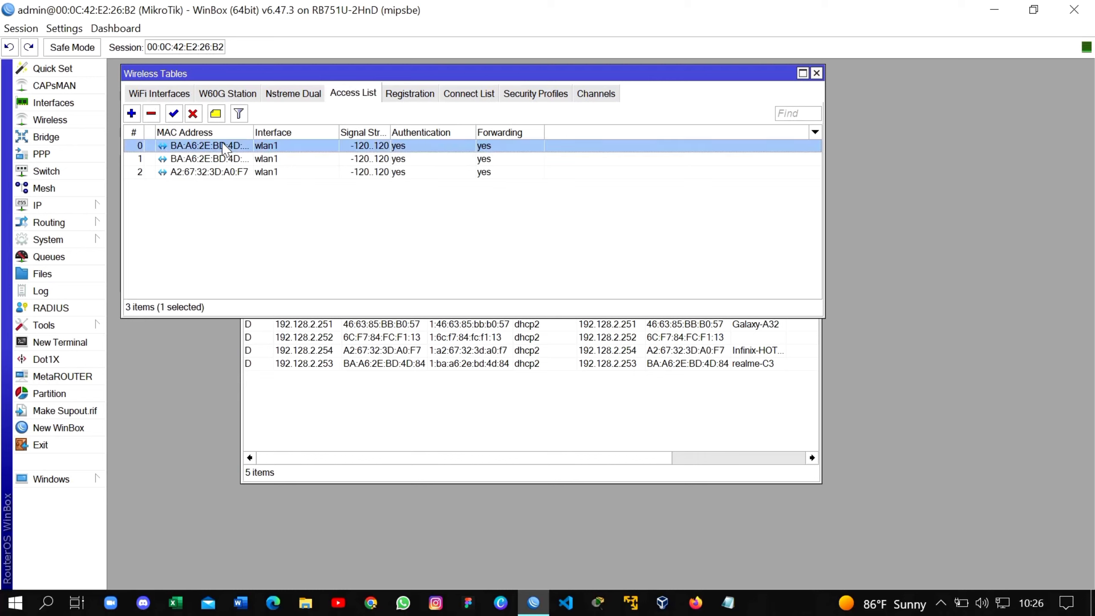
left_click(151, 114)
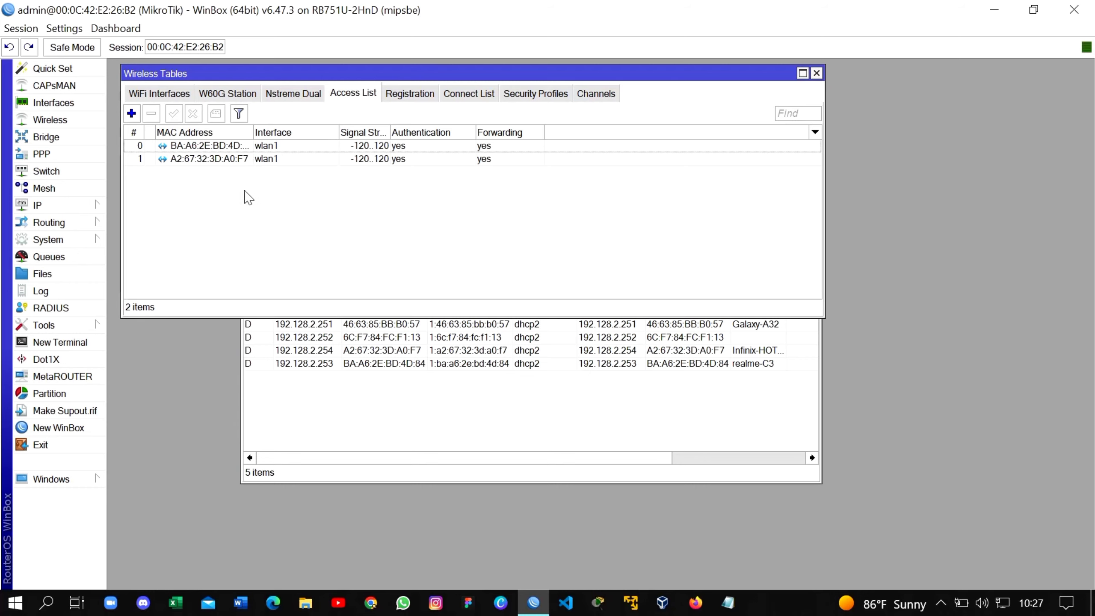
Disable Default Authenticate and Default Forward on the wlan1 interface, apply the settings and close its properties.
left_click(152, 93)
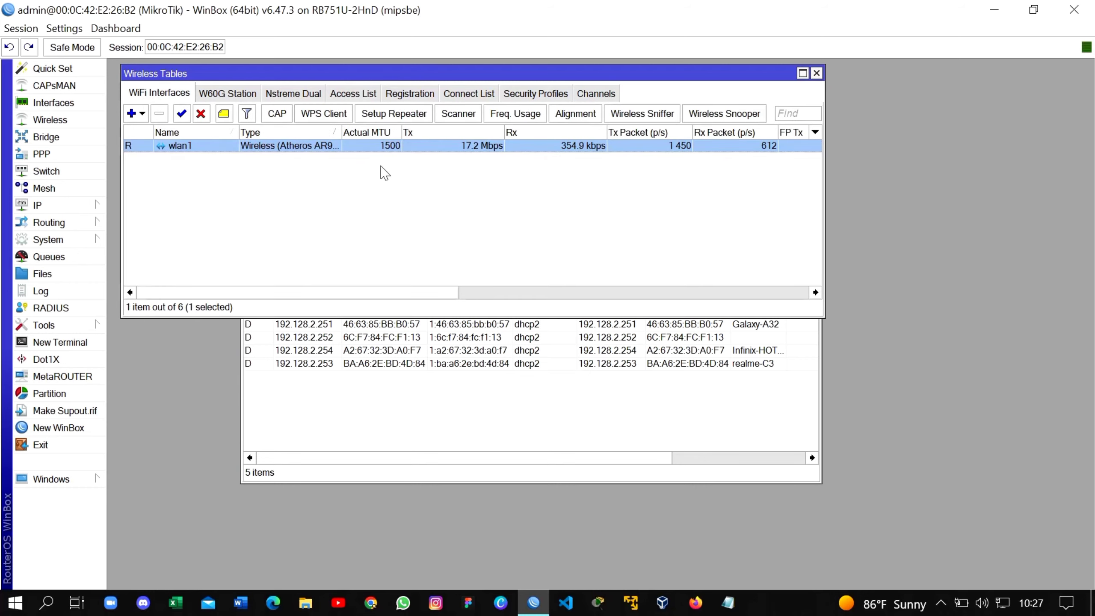
double_click(367, 146)
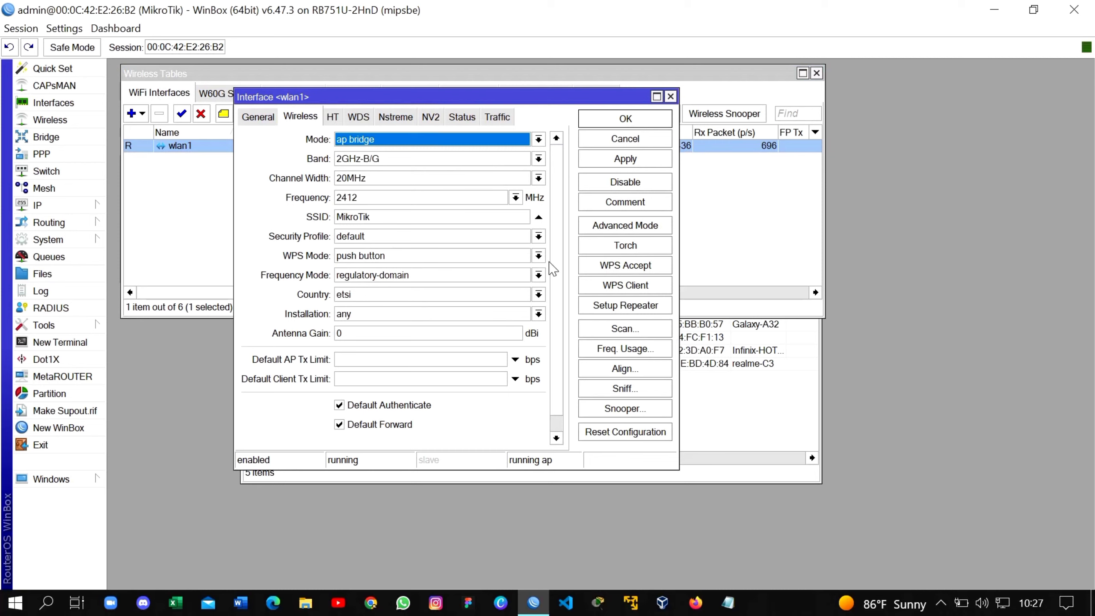
left_click(340, 405)
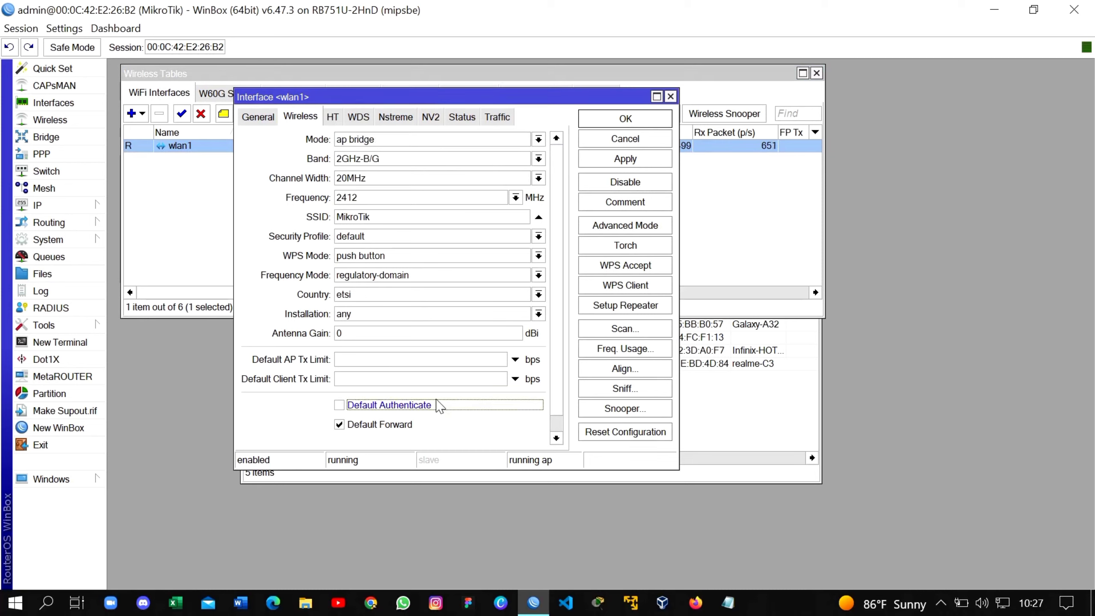
left_click(339, 424)
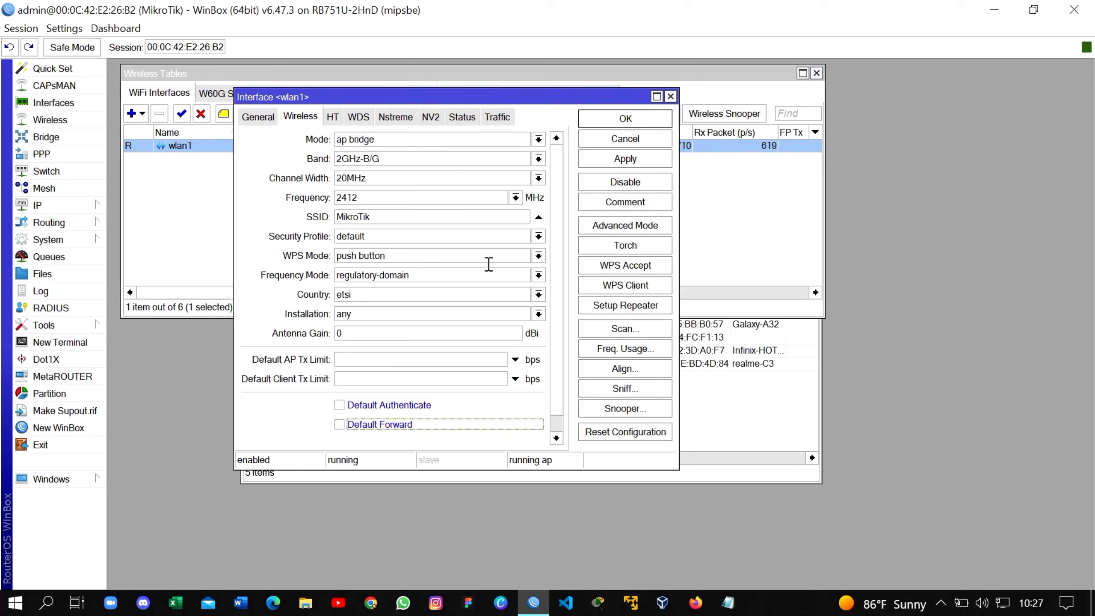
left_click(626, 159)
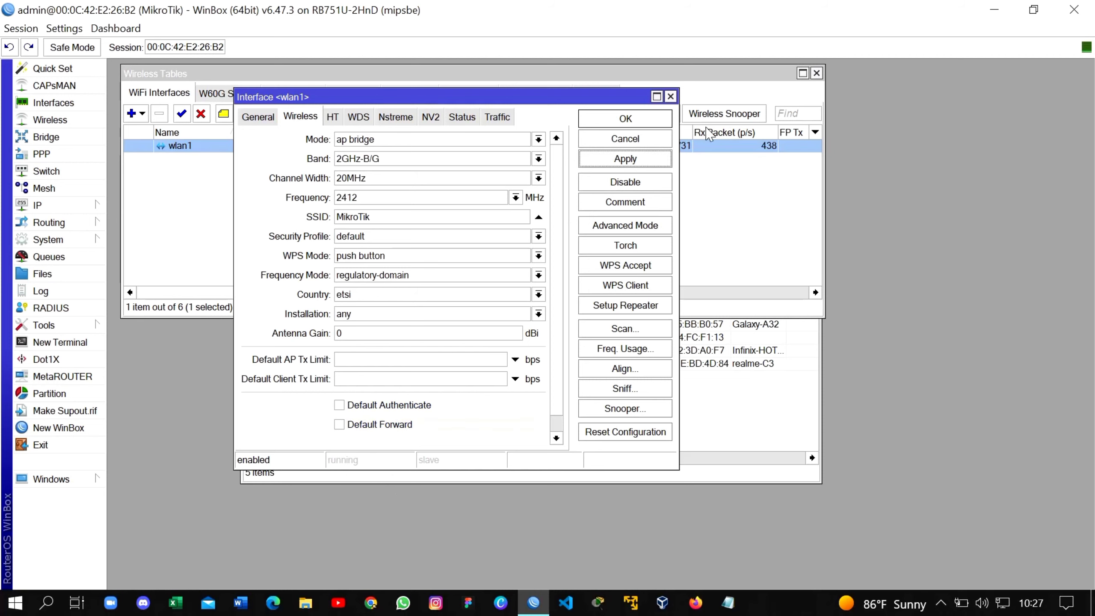
left_click(671, 97)
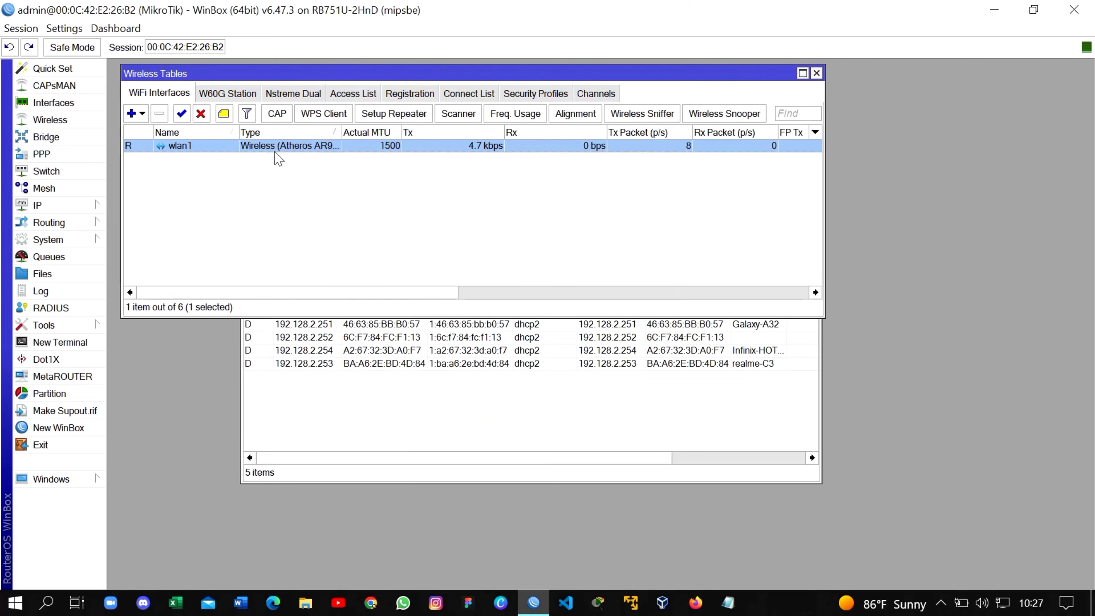
left_click(371, 174)
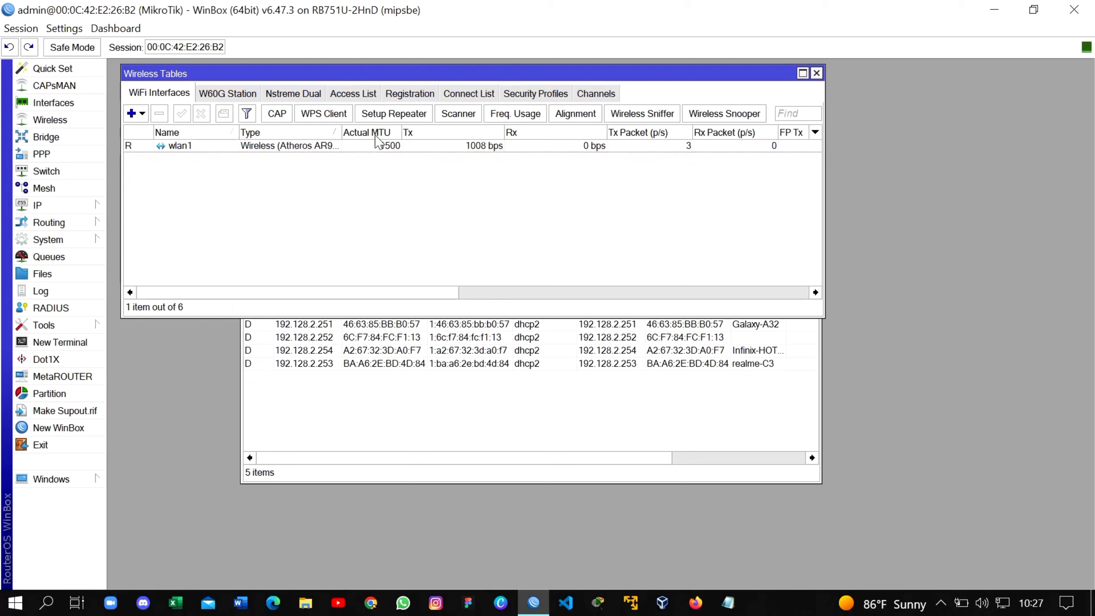
Check the wireless access list against the registered clients and open the details of client A2:67:32:3D:A0:F7.
left_click(367, 94)
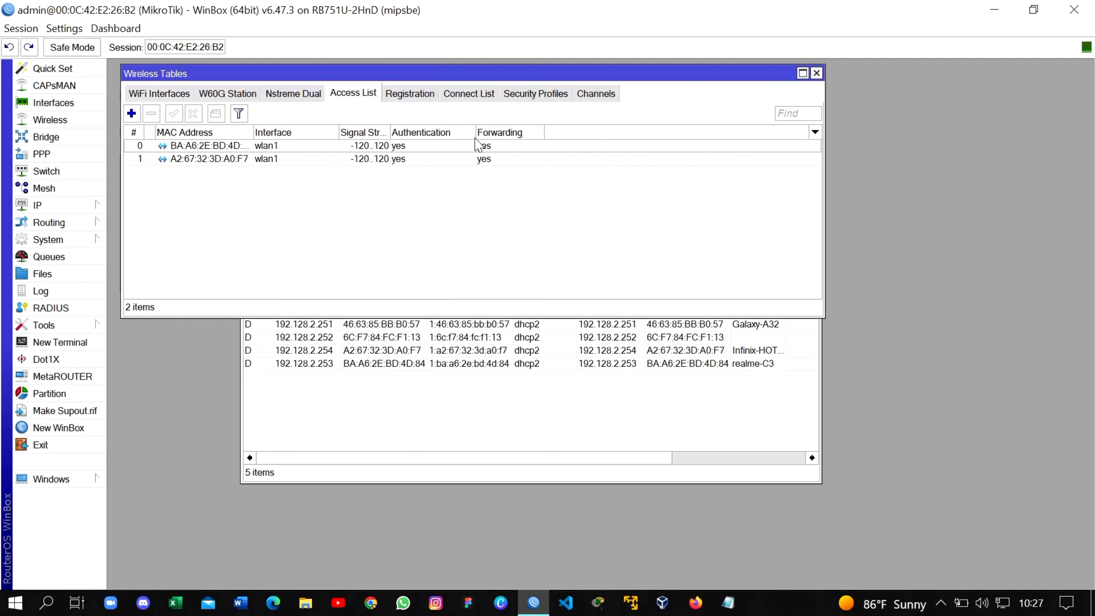
left_click(413, 93)
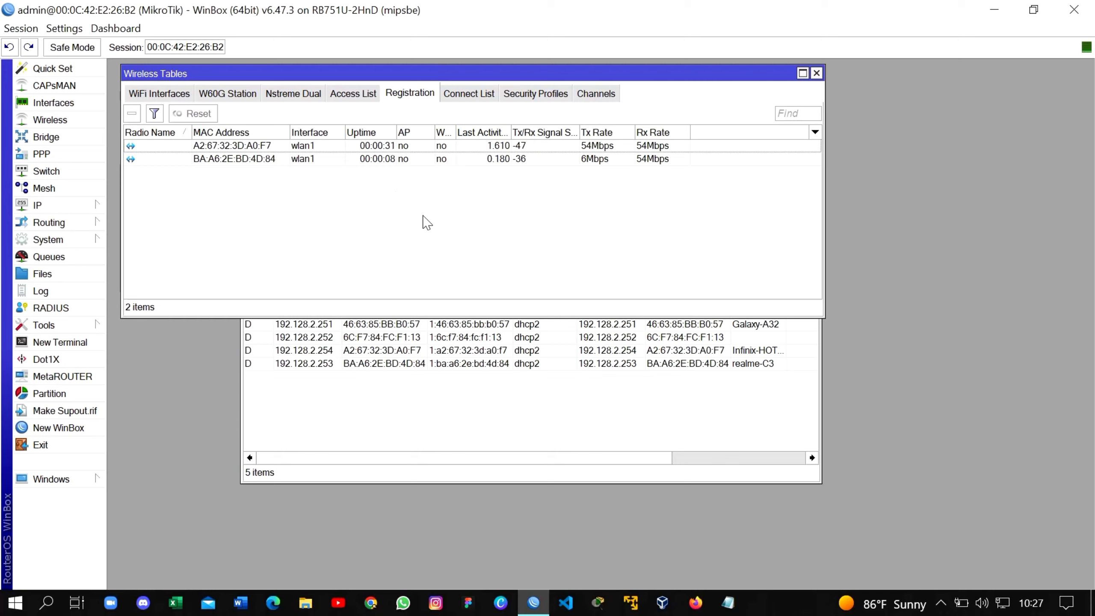
double_click(346, 147)
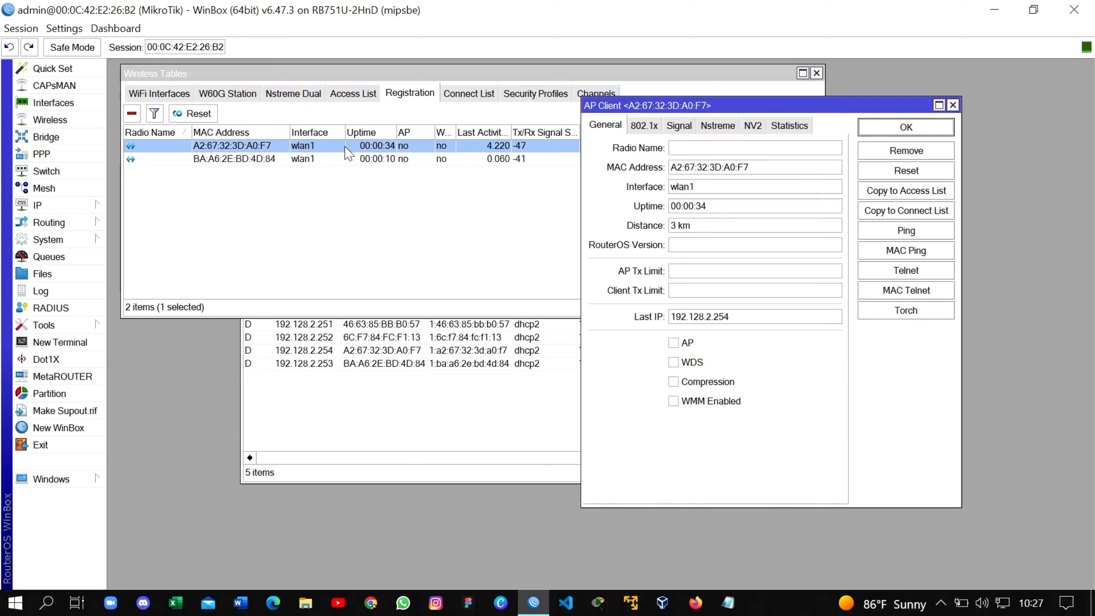
left_click(345, 148)
Bring the DHCP leases to the front, reposition them and verify the remaining clients by host name.
left_click(648, 416)
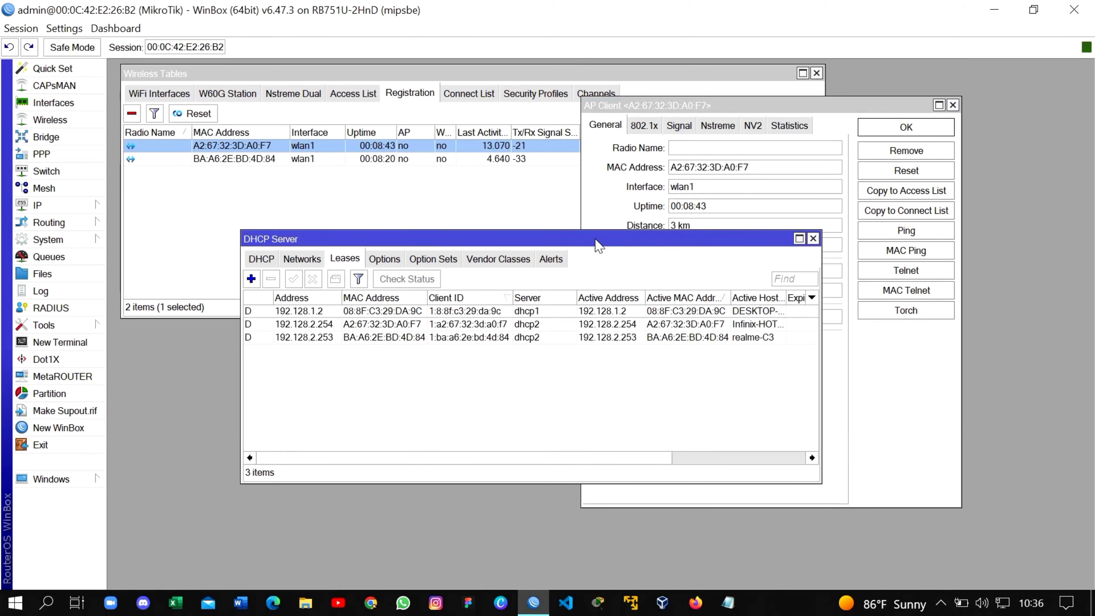
left_click_drag(596, 245, 667, 248)
left_click(813, 316)
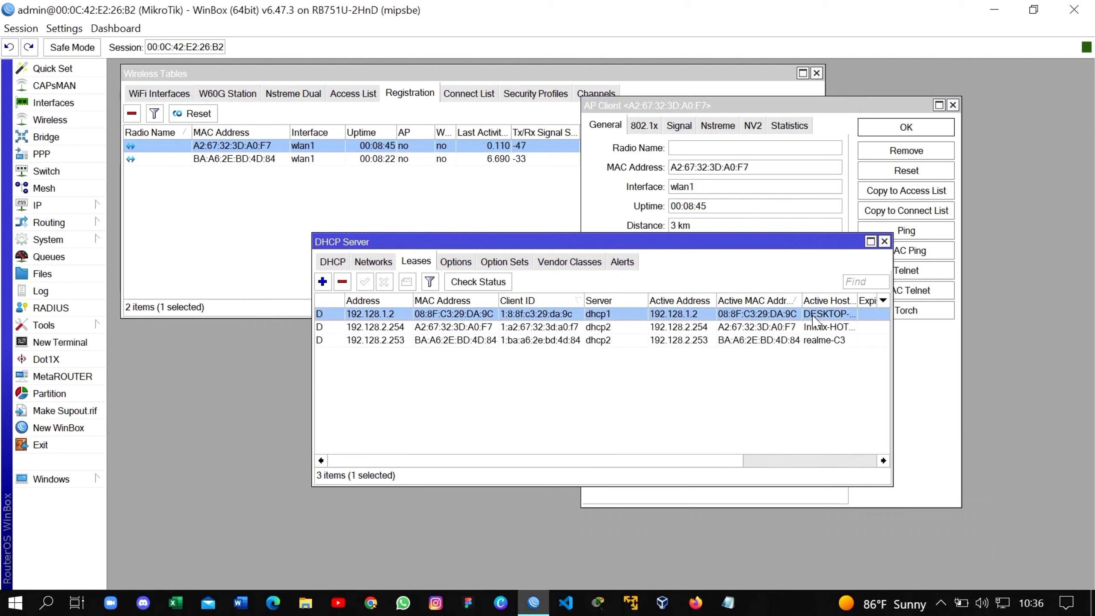
left_click(821, 329)
left_click(823, 342)
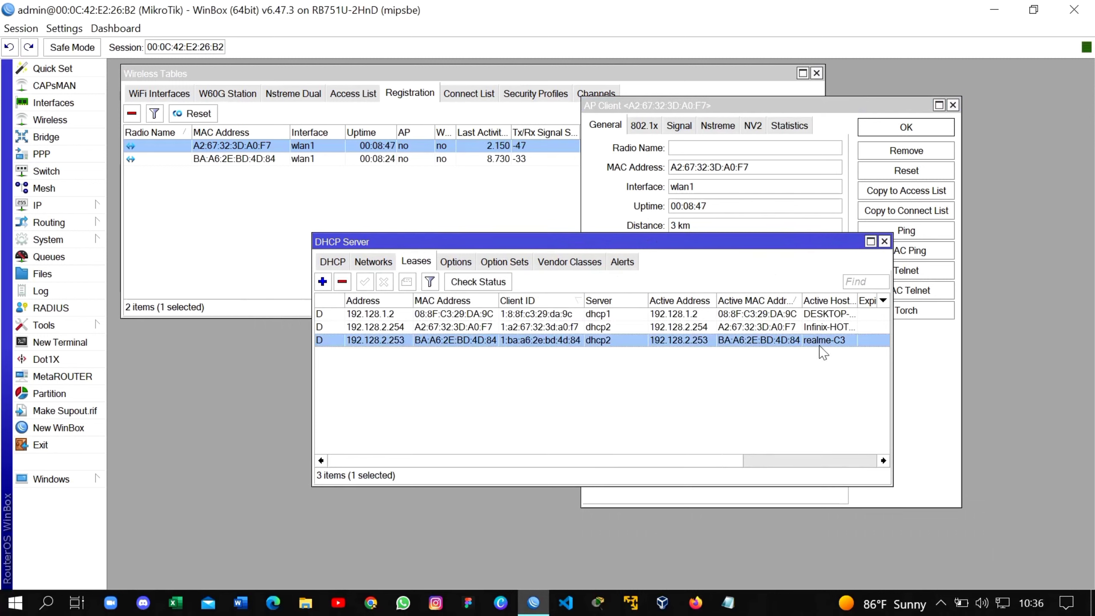
left_click(823, 407)
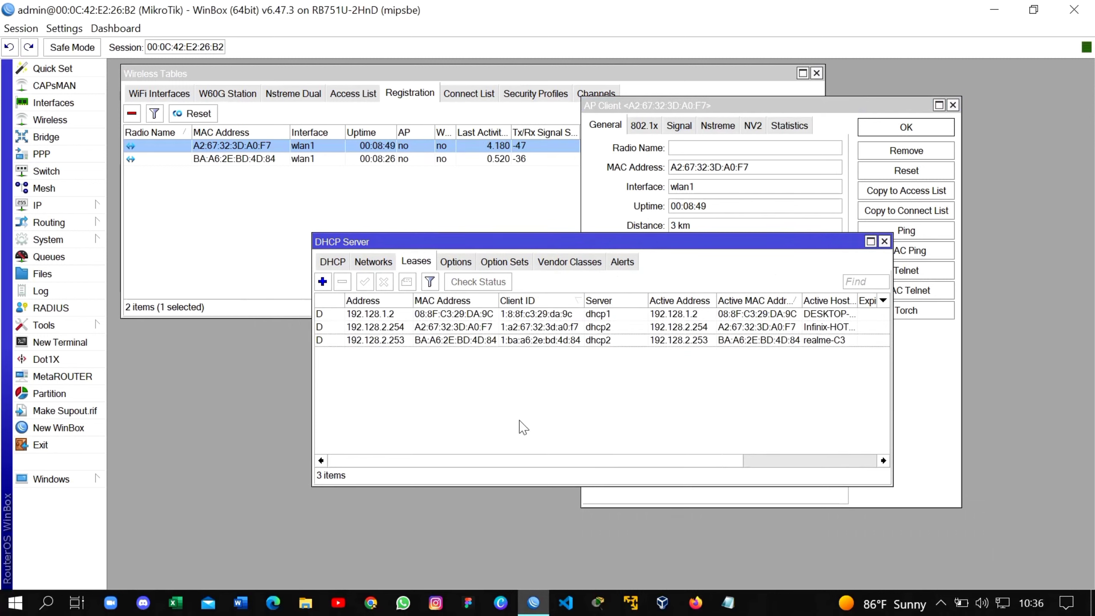